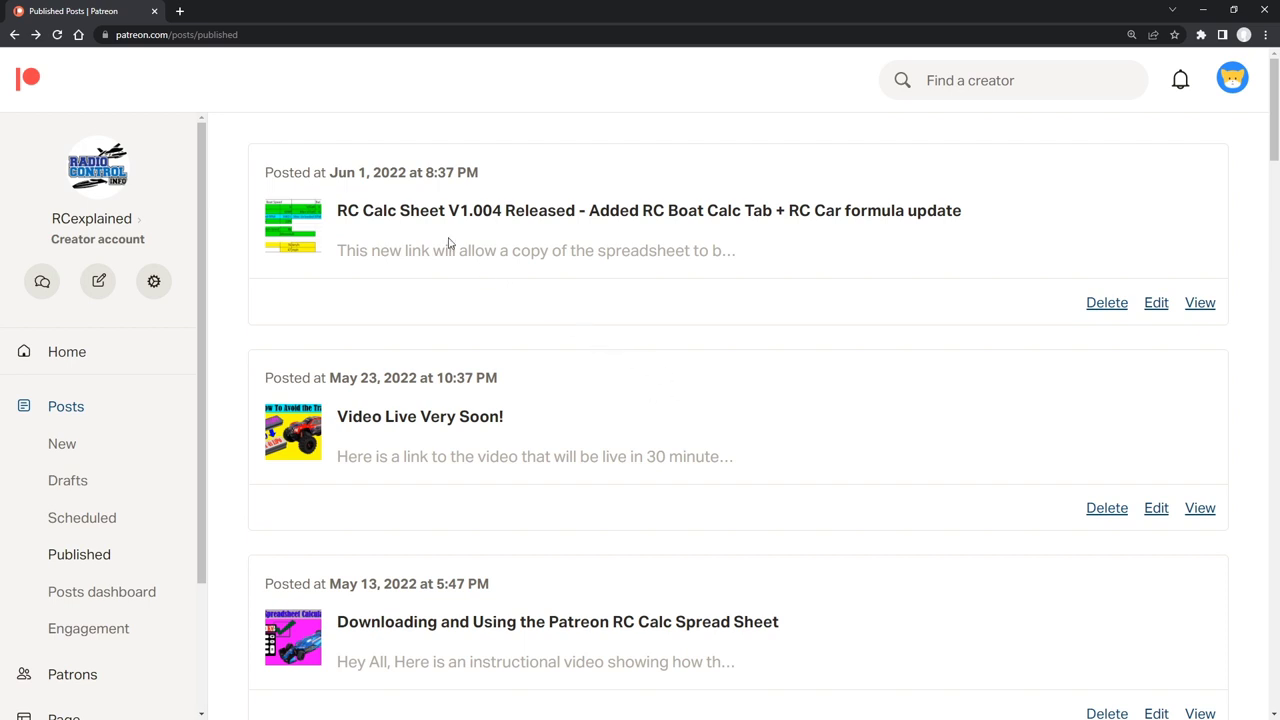
- Highlight the first post's title parts: RC Calc Sheet, Jun 1, 2022, Added RC Boat Calc Tab, RC Car formula
{"action": "left_click_drag", "start_coordinate": [337, 212], "coordinate": [578, 212]}
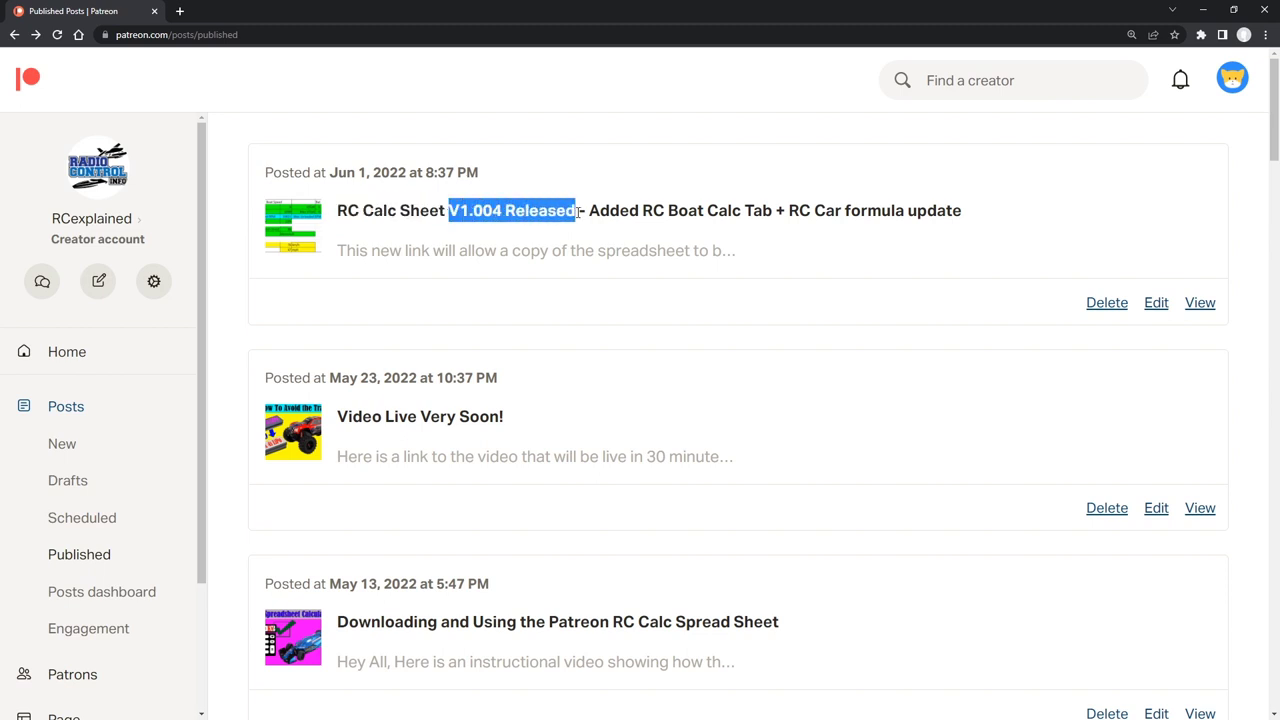
{"action": "left_click_drag", "start_coordinate": [330, 172], "coordinate": [407, 173]}
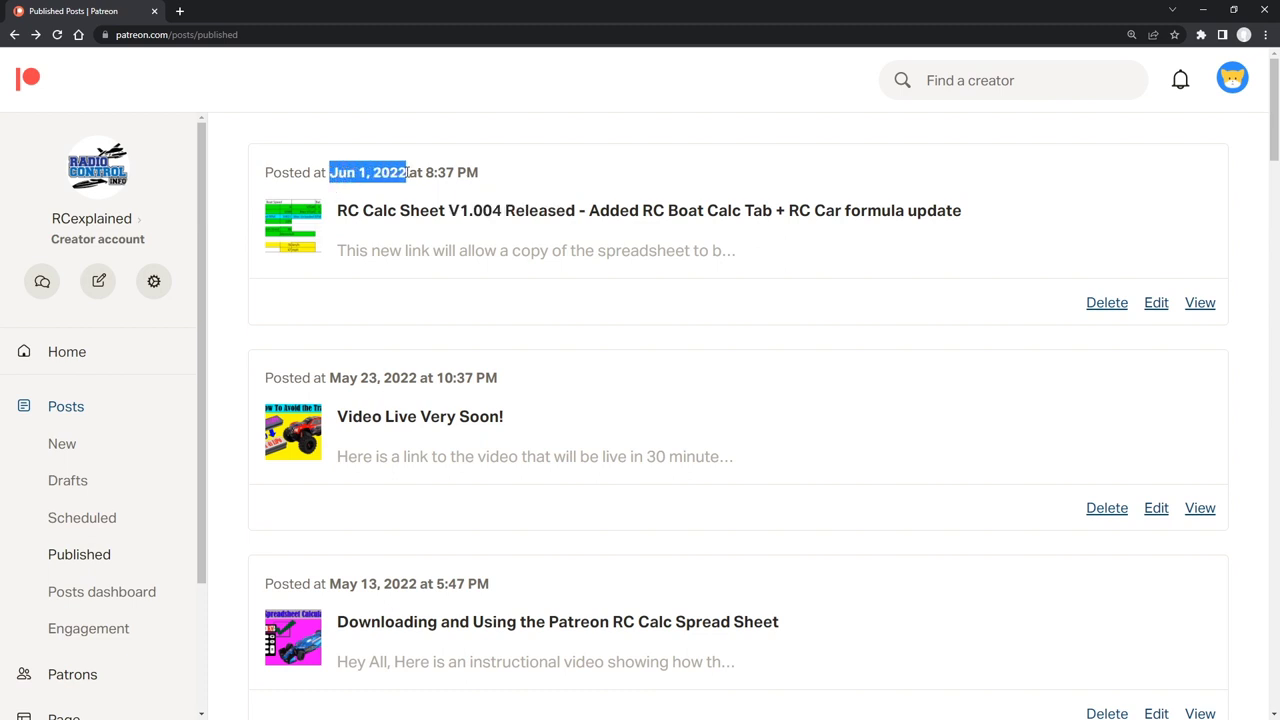
{"action": "left_click", "coordinate": [471, 237]}
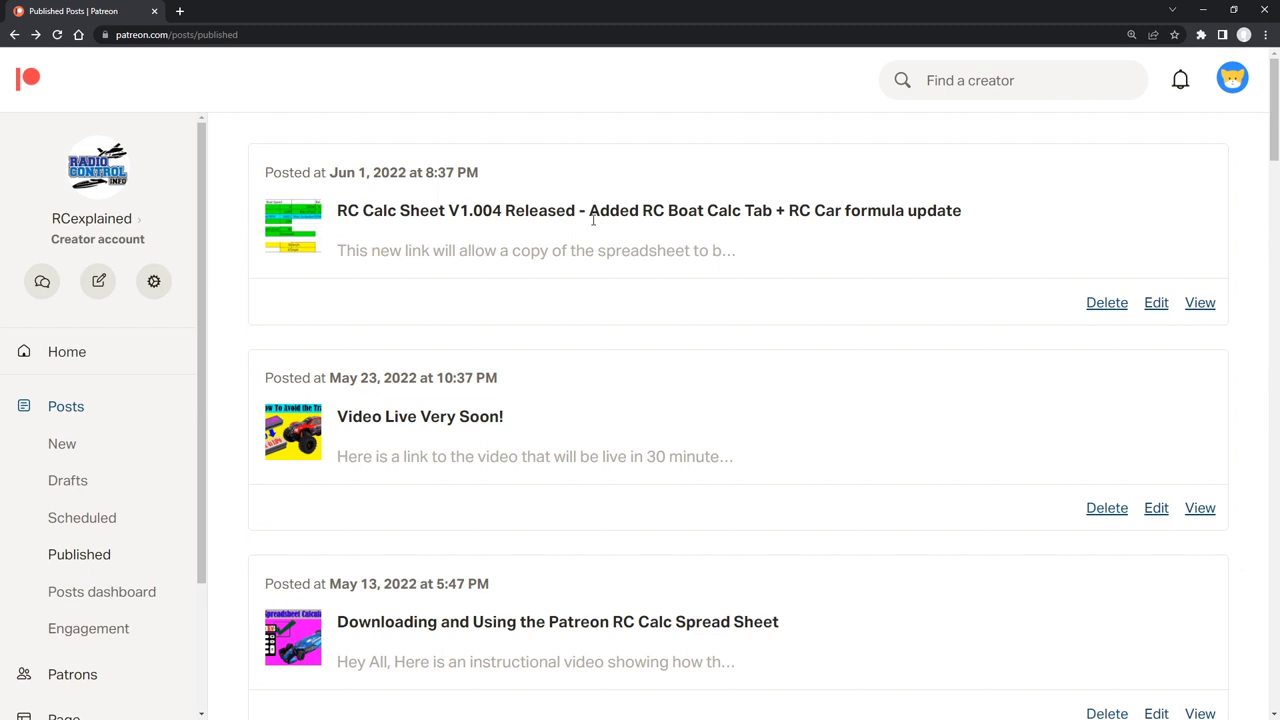
{"action": "left_click_drag", "start_coordinate": [588, 211], "coordinate": [784, 210]}
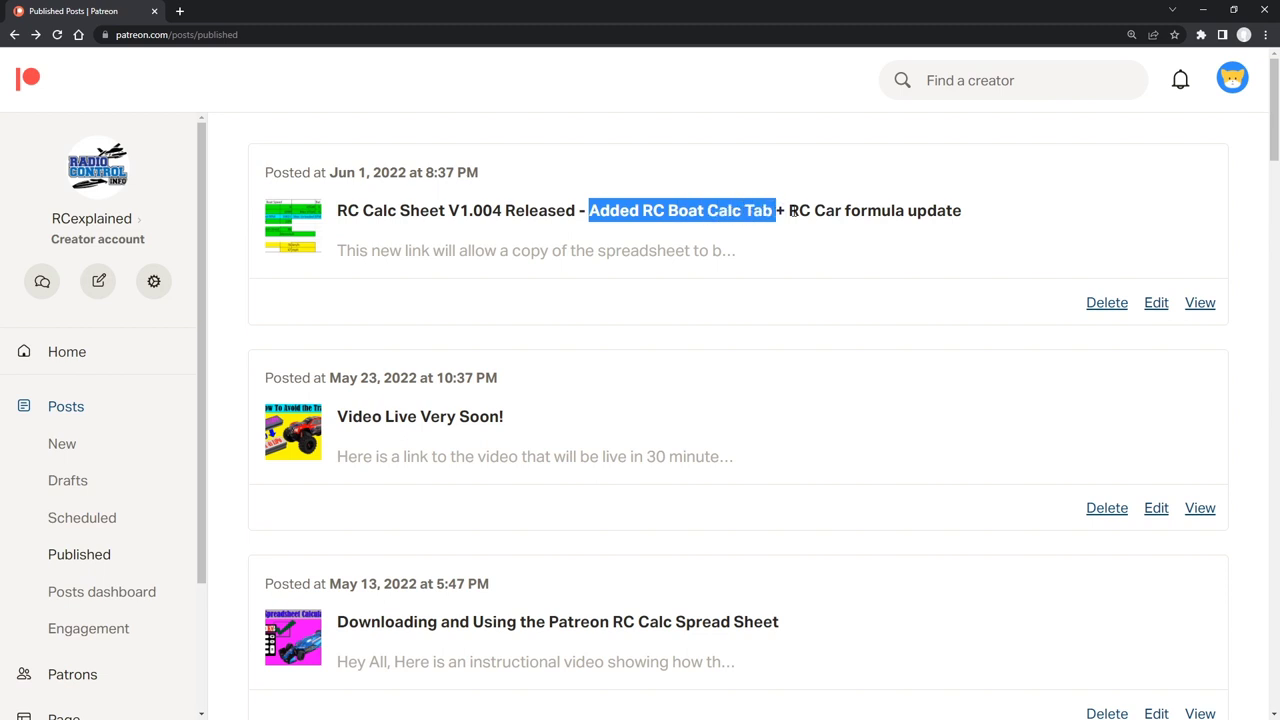
{"action": "left_click_drag", "start_coordinate": [789, 211], "coordinate": [905, 206]}
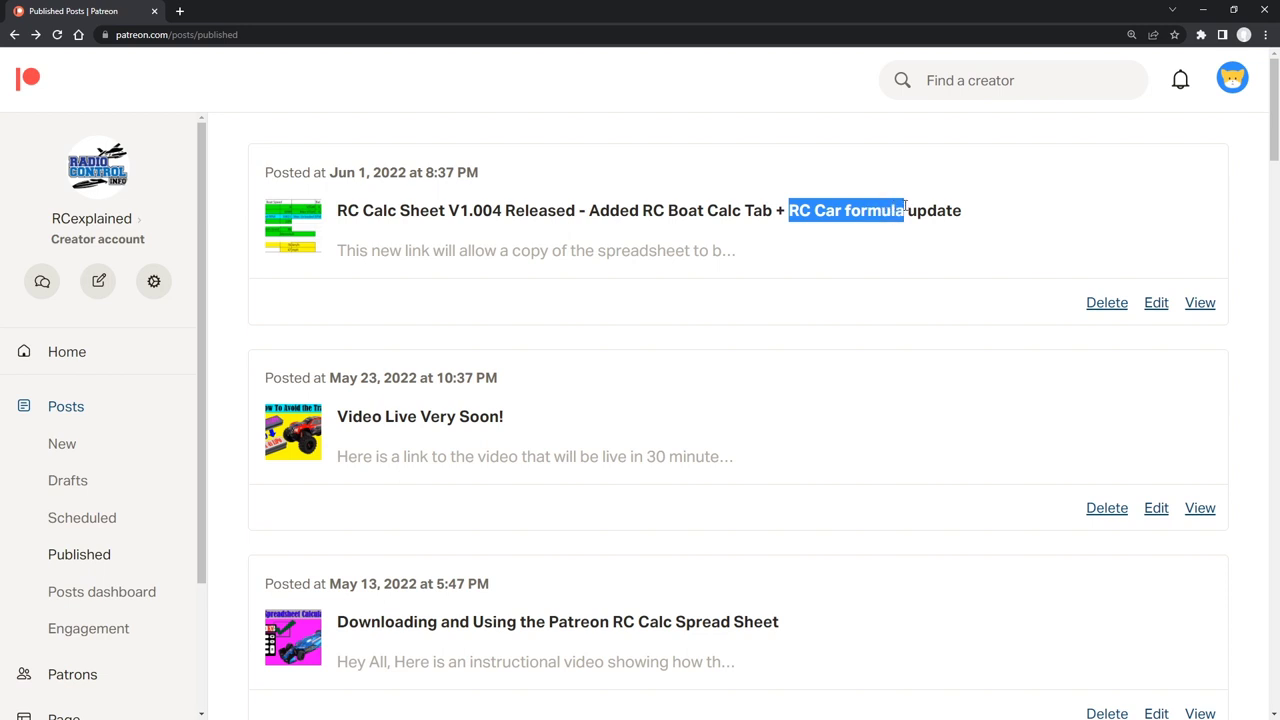
{"action": "left_click", "coordinate": [852, 244]}
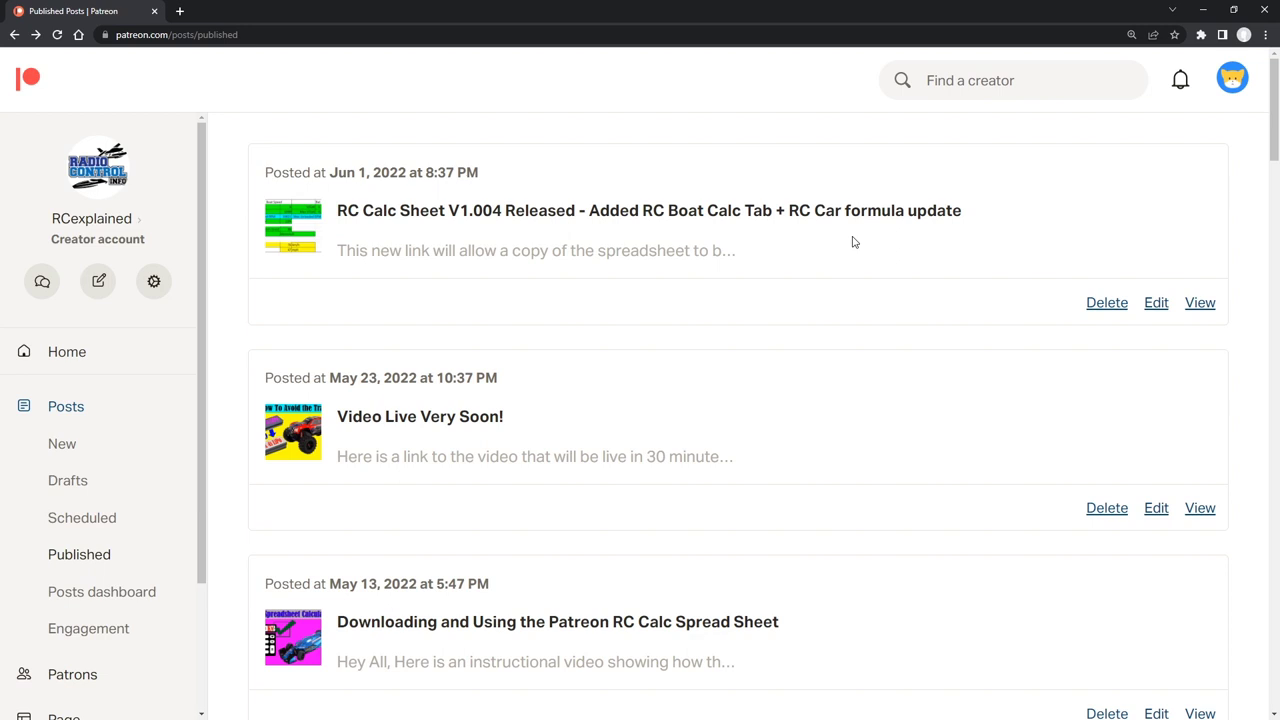
- Open the RC Calc Sheet V1.004 post and highlight its note that older links no longer work
{"action": "left_click", "coordinate": [853, 242]}
{"action": "key", "text": "ctrl+l"}
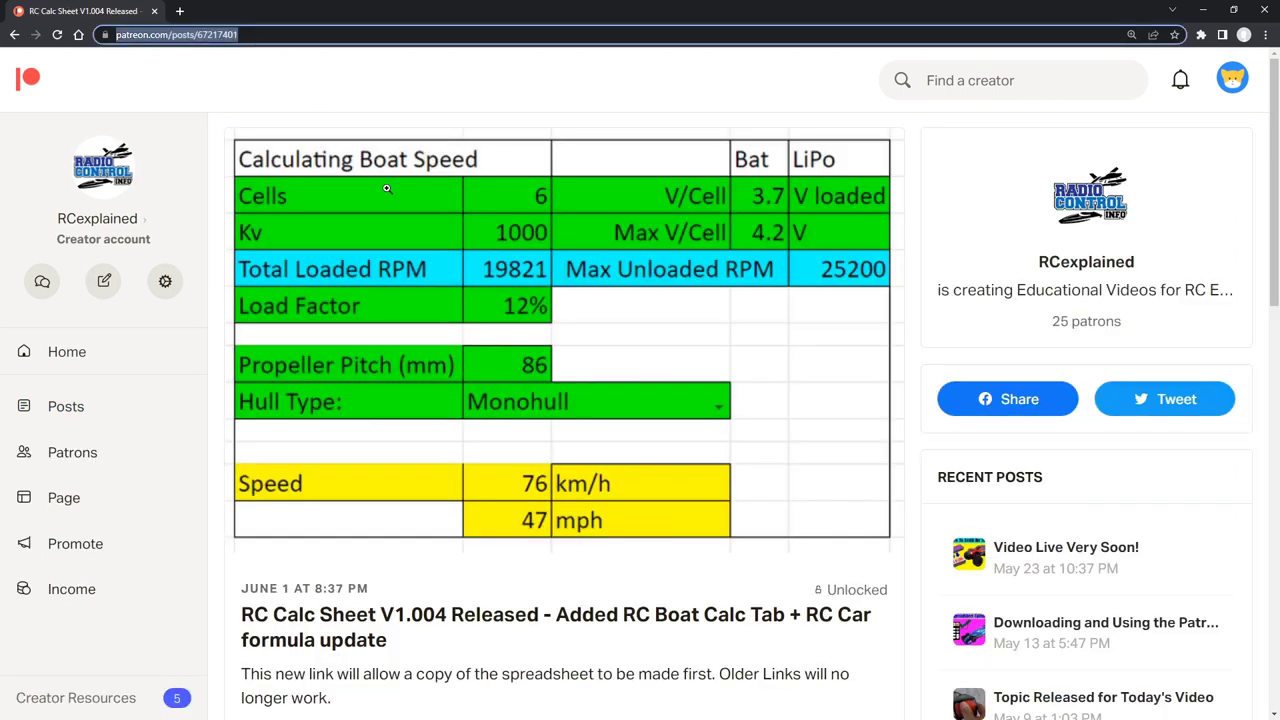
{"action": "left_click", "coordinate": [426, 674]}
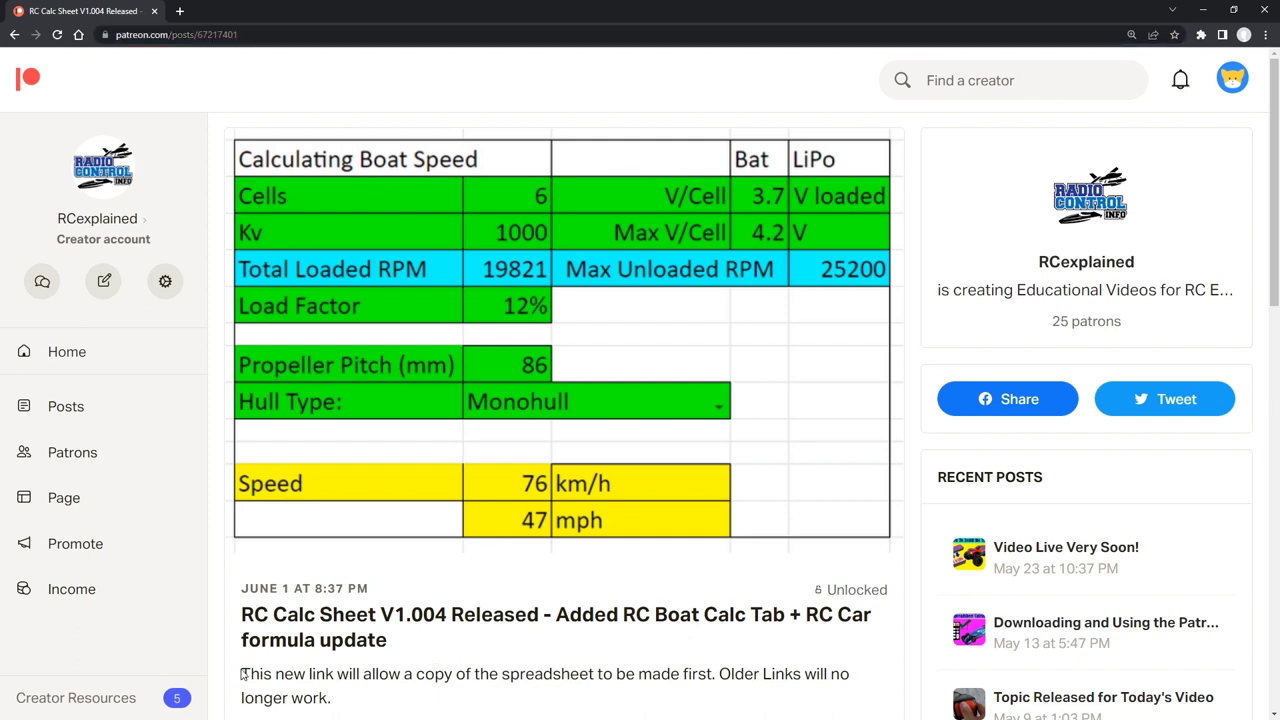
{"action": "left_click_drag", "start_coordinate": [243, 675], "coordinate": [331, 699]}
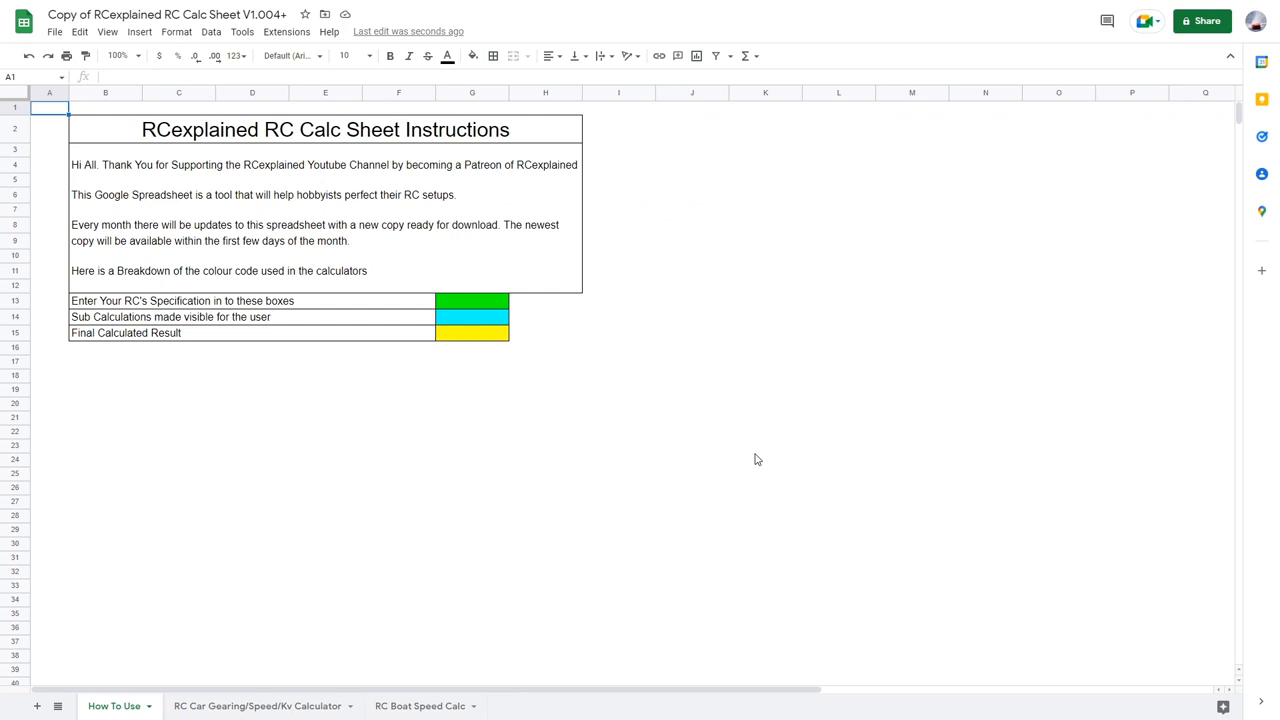
{"action": "left_click", "coordinate": [533, 447]}
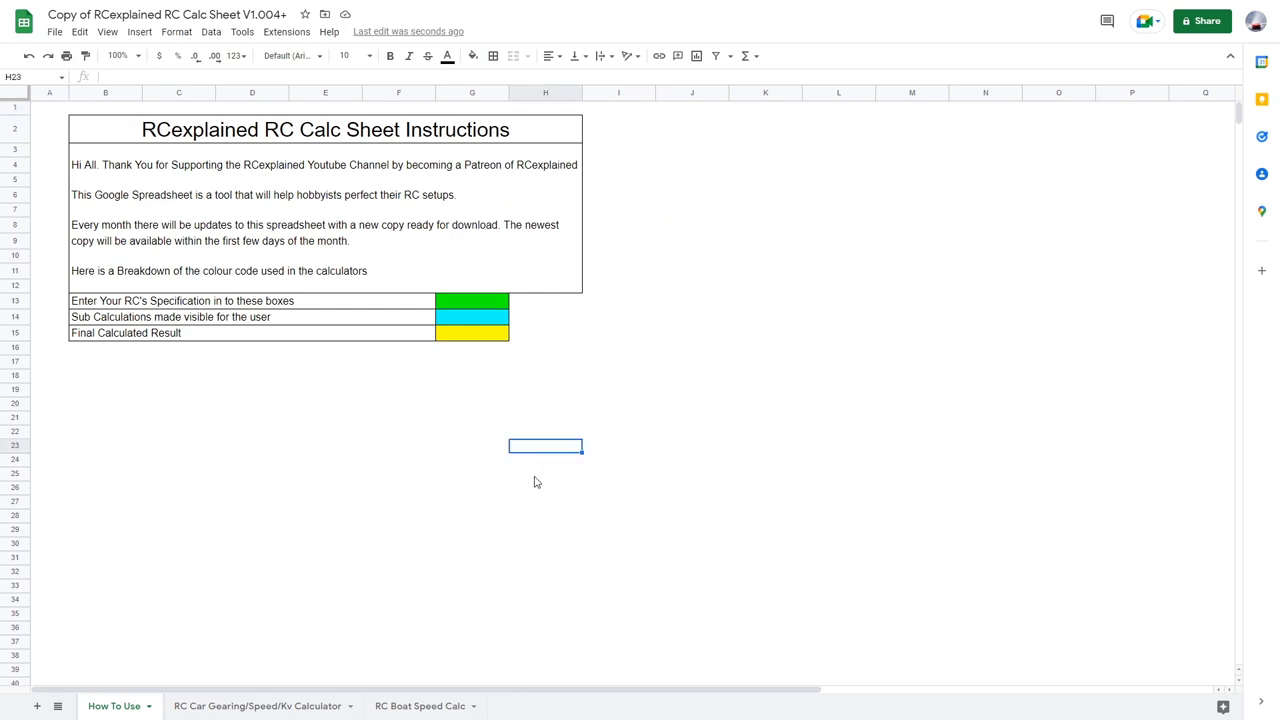
{"action": "left_click_drag", "start_coordinate": [165, 303], "coordinate": [460, 338]}
{"action": "left_click", "coordinate": [433, 377]}
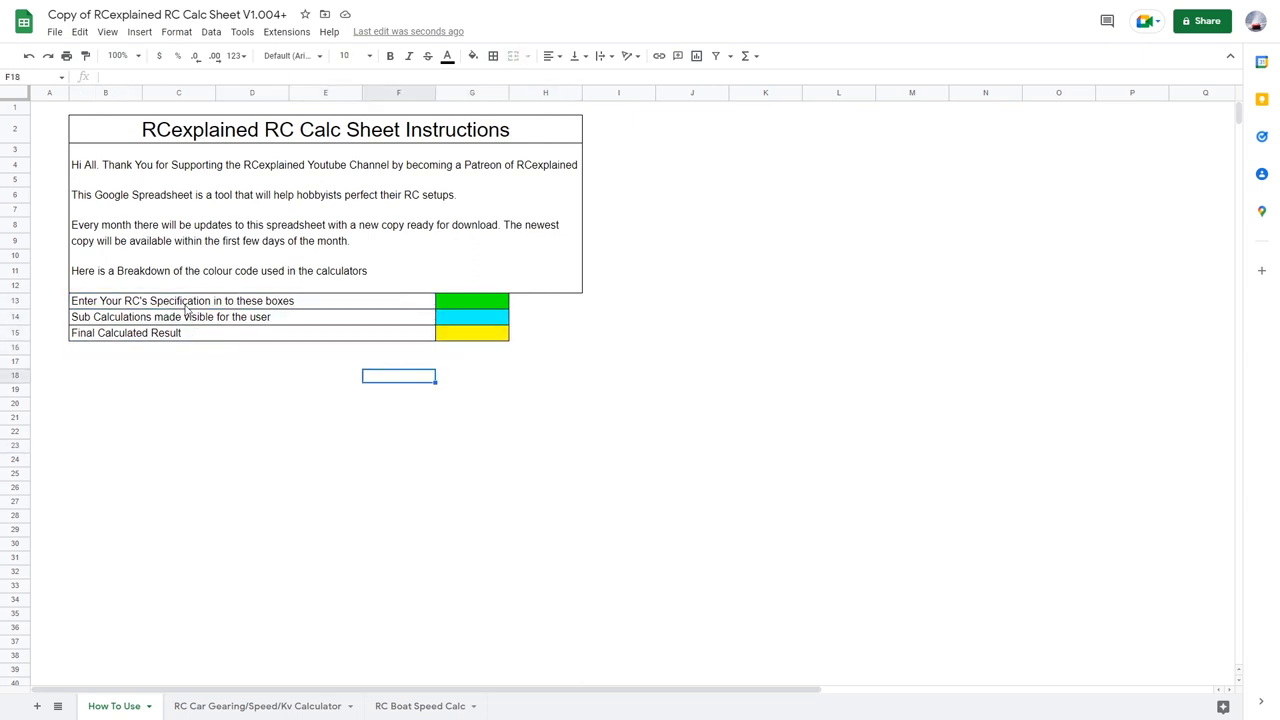
{"action": "left_click", "coordinate": [188, 306]}
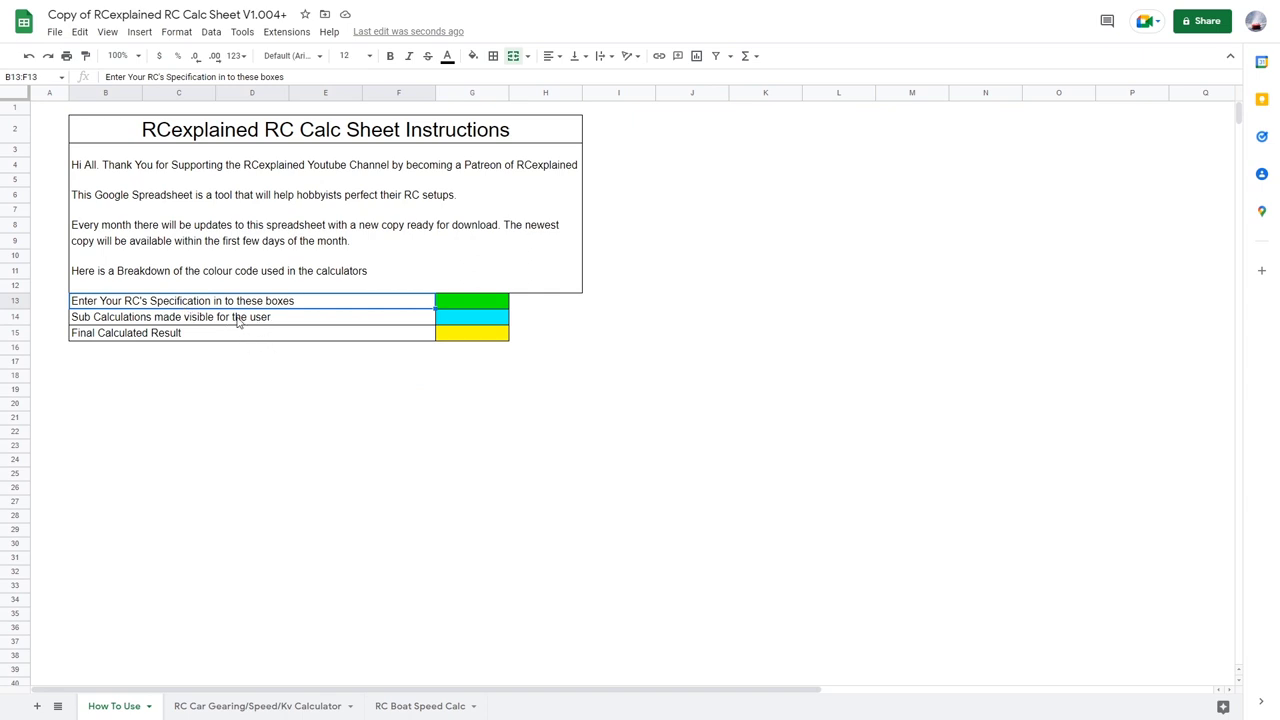
{"action": "left_click", "coordinate": [487, 306]}
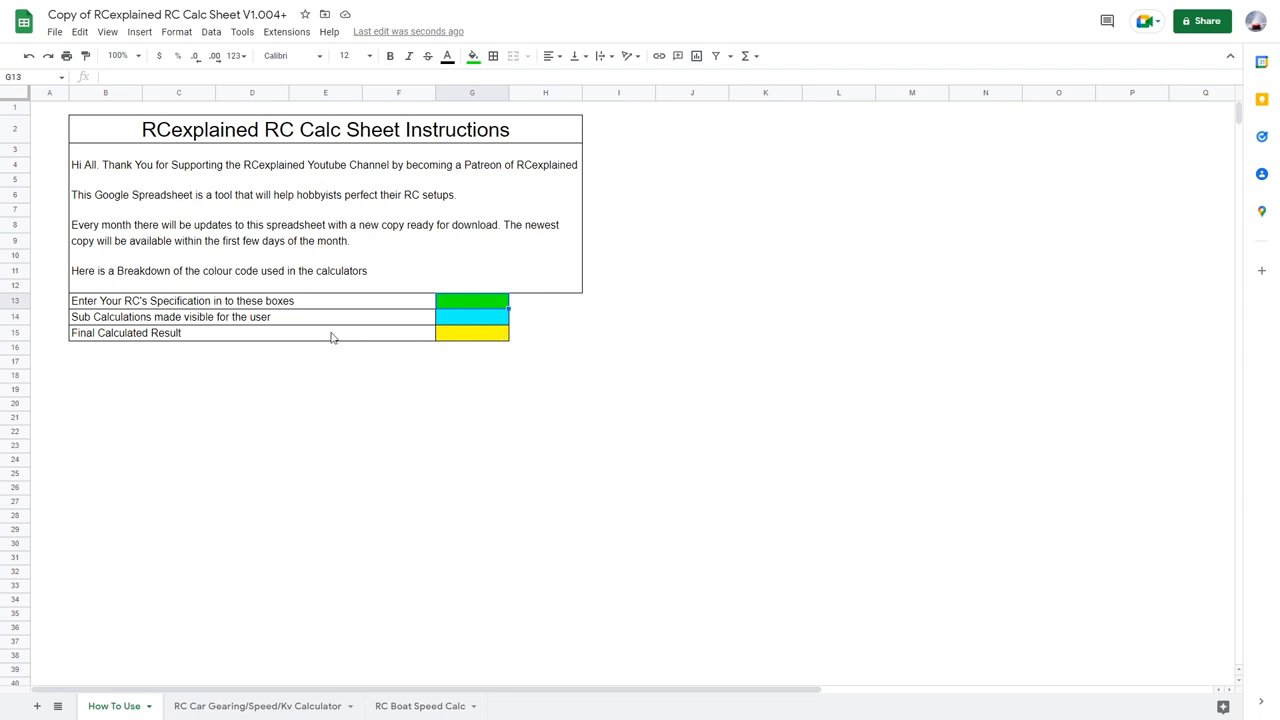
{"action": "left_click", "coordinate": [256, 320]}
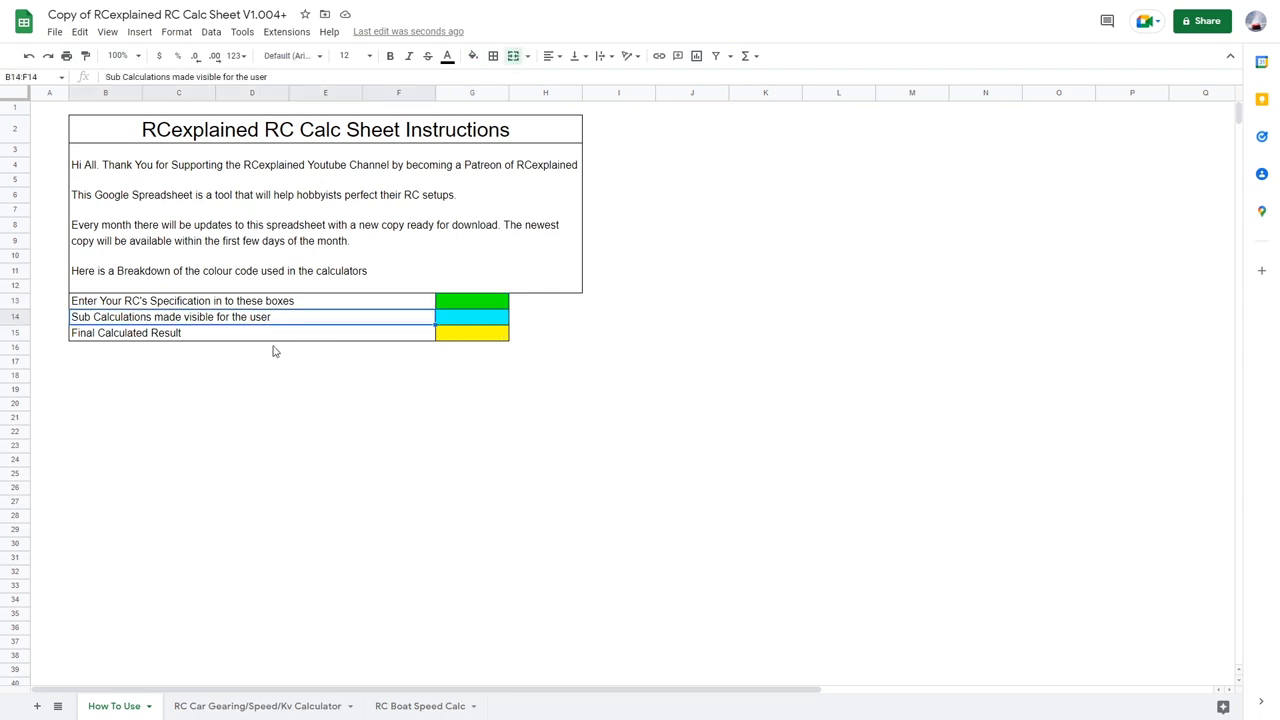
{"action": "left_click", "coordinate": [478, 318]}
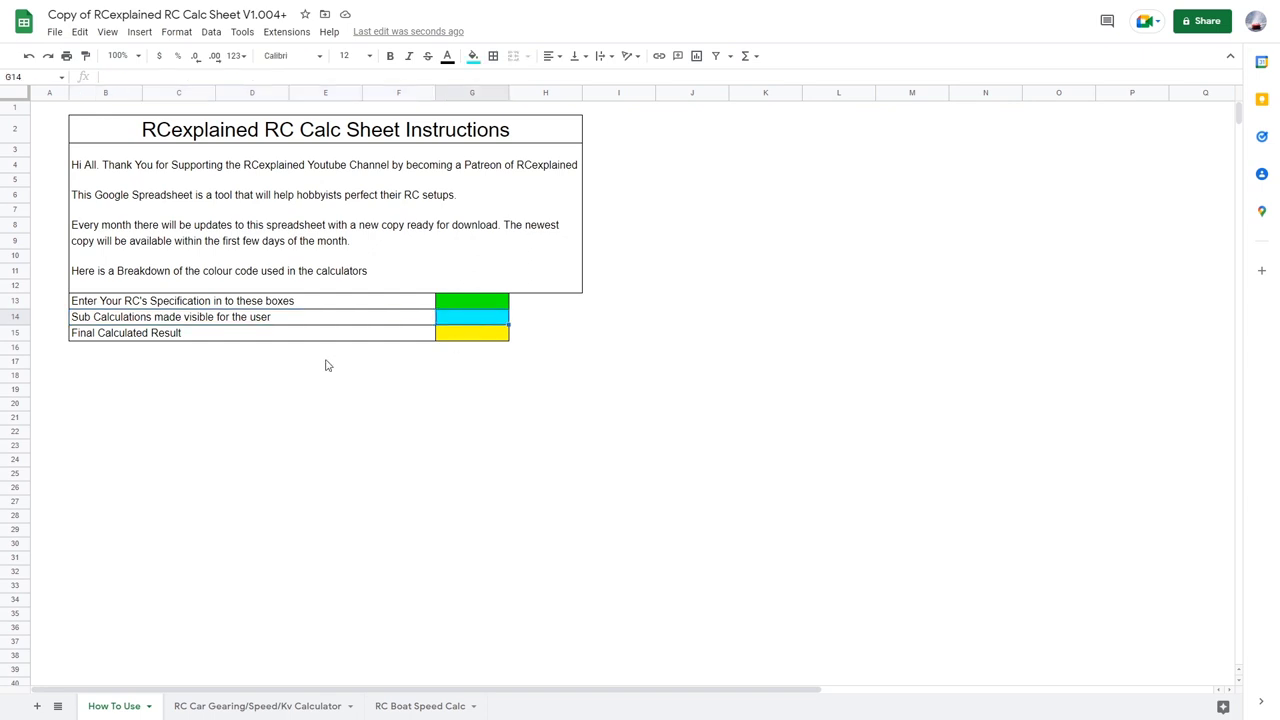
{"action": "left_click", "coordinate": [472, 337]}
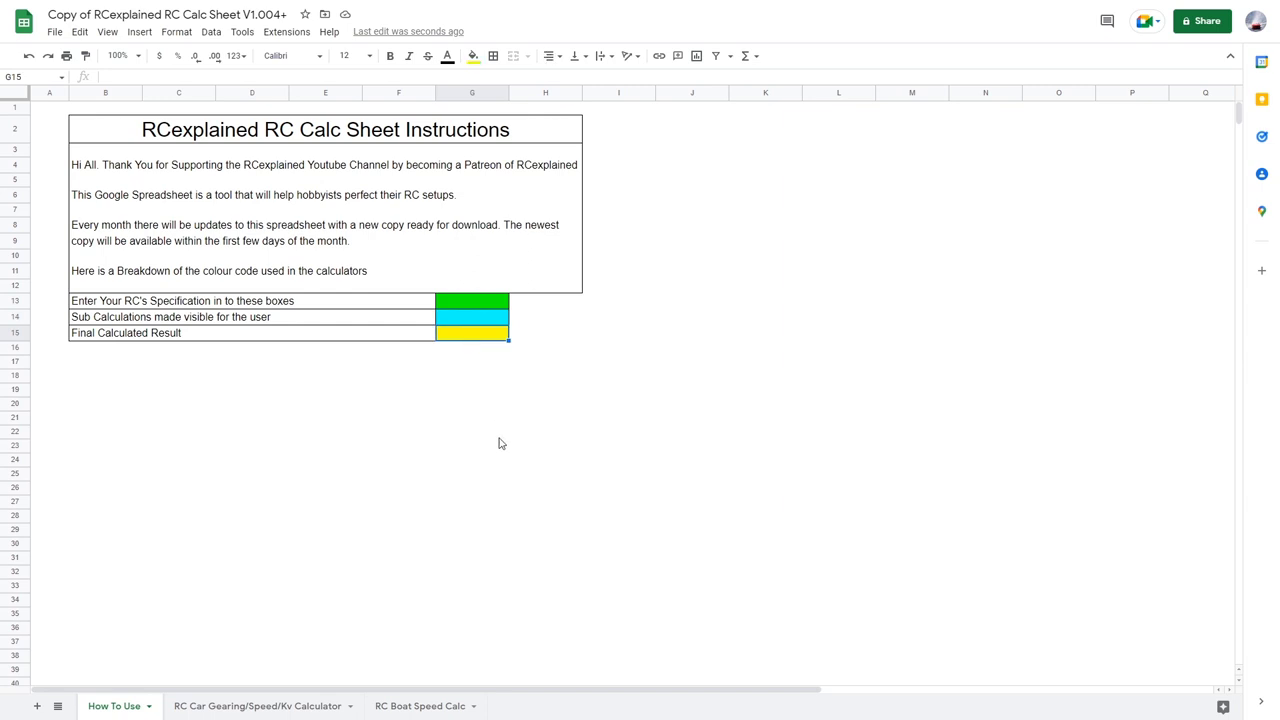
{"action": "left_click", "coordinate": [246, 708]}
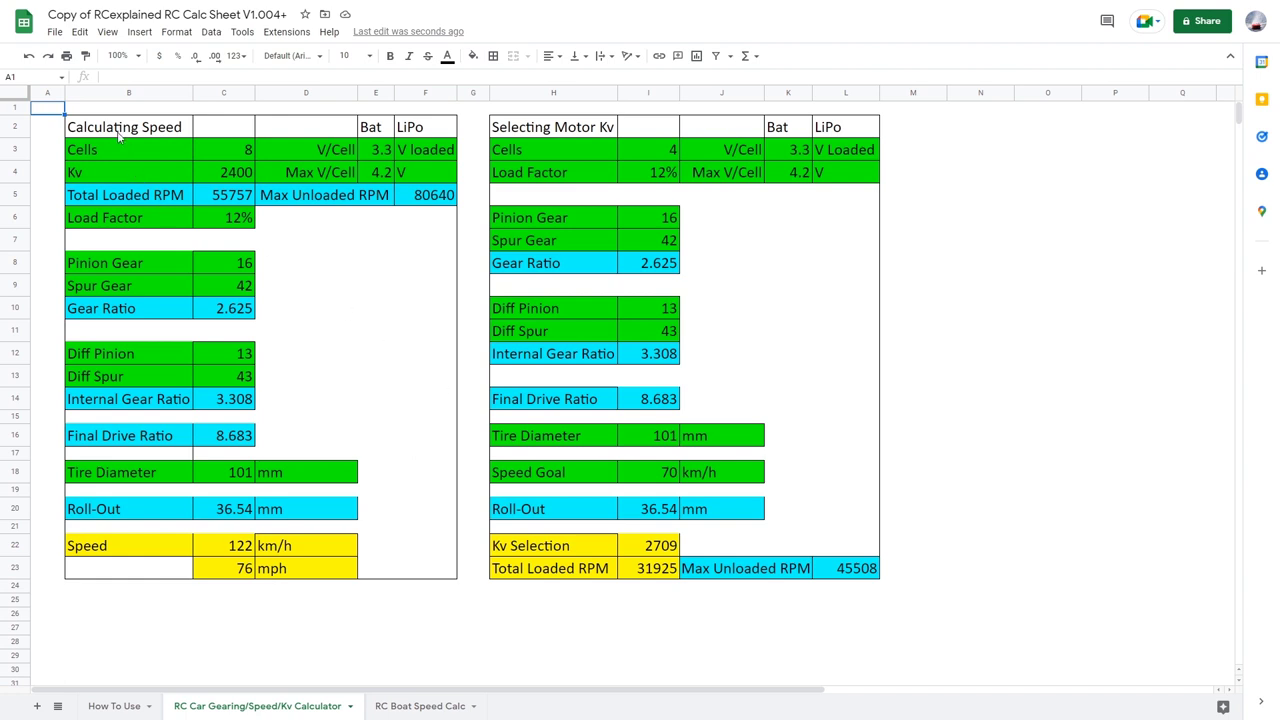
- Select the Calculating Speed table B2:F23 and the Selecting Motor Kv table H2:L23
{"action": "left_click_drag", "start_coordinate": [118, 138], "coordinate": [450, 572]}
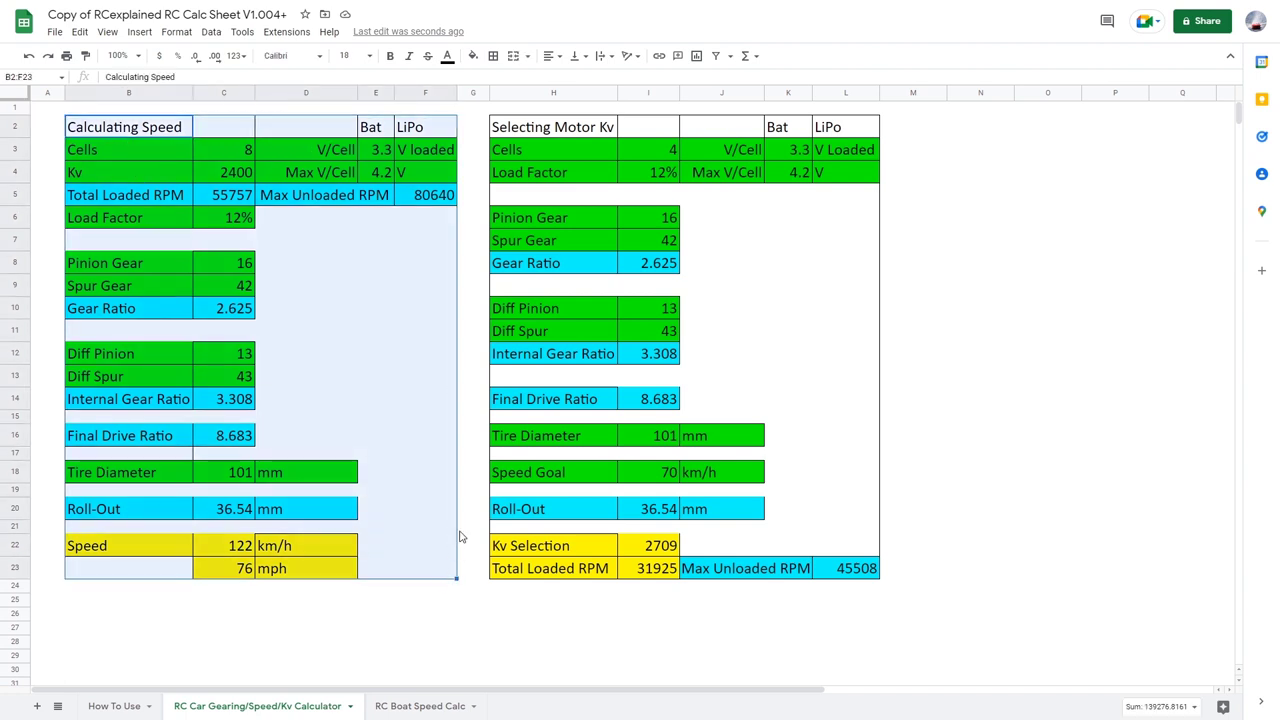
{"action": "left_click", "coordinate": [456, 540]}
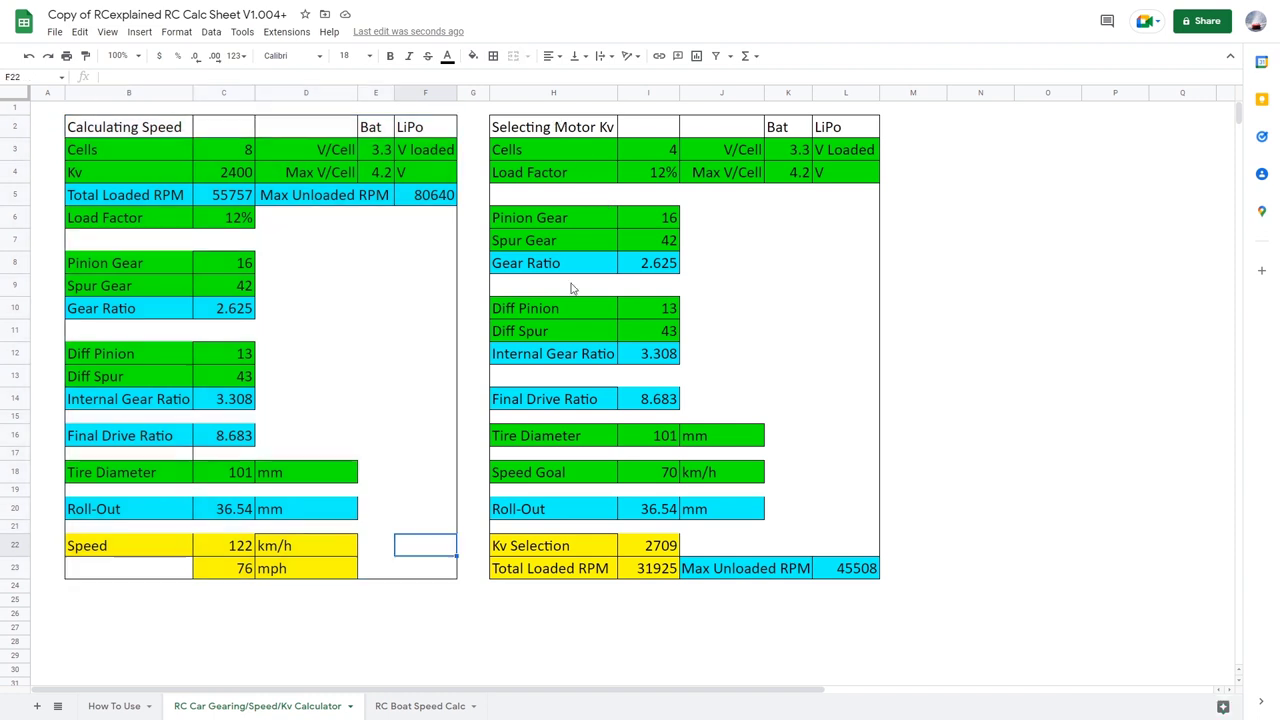
{"action": "left_click_drag", "start_coordinate": [538, 127], "coordinate": [845, 573]}
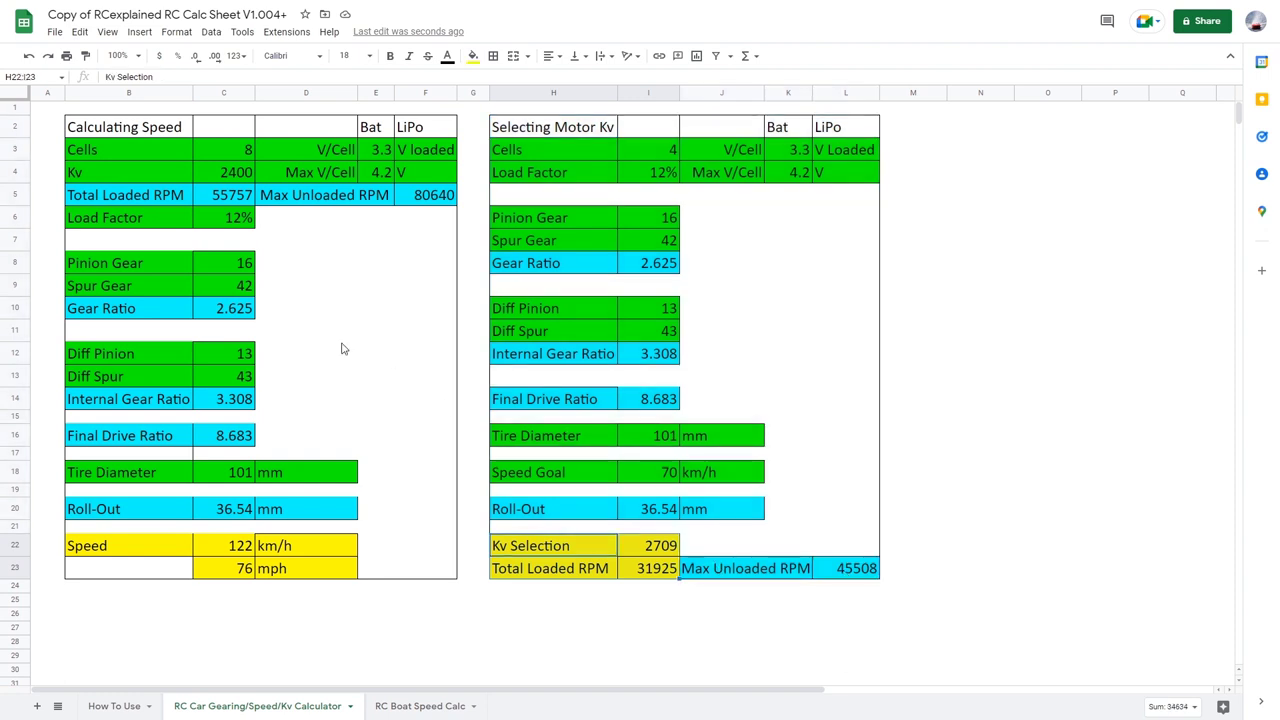
{"action": "left_click", "coordinate": [354, 330]}
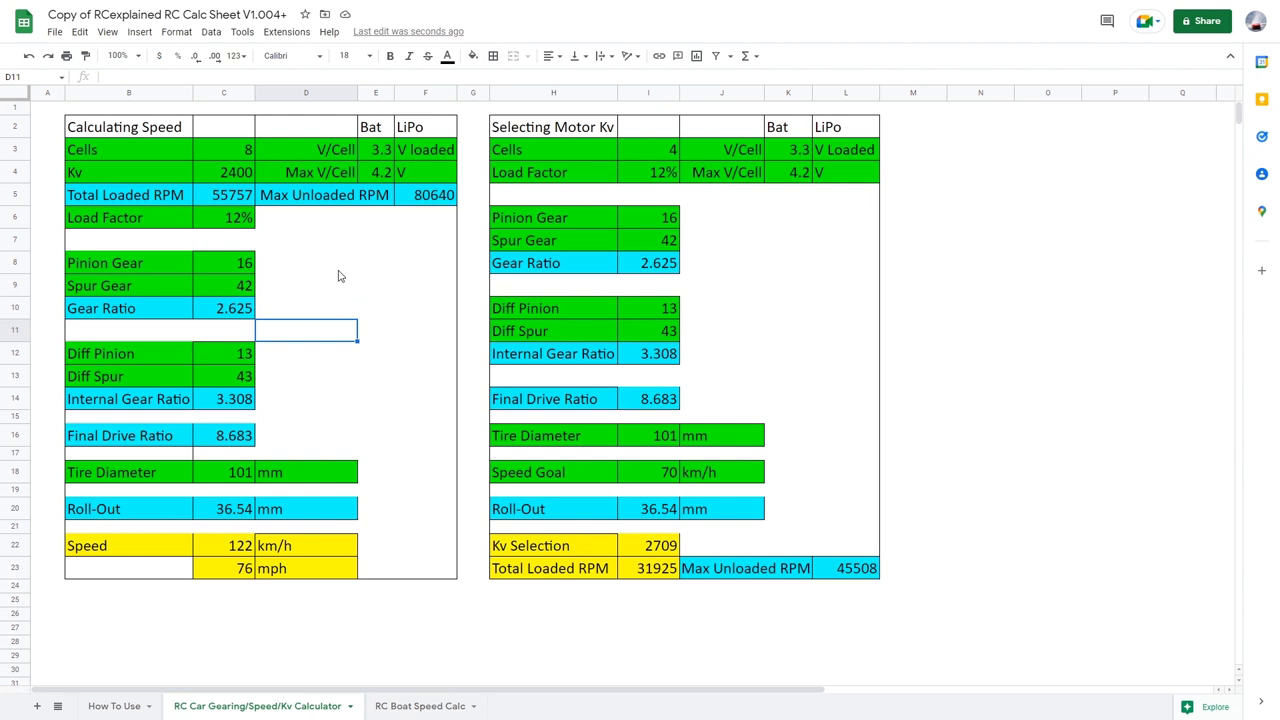
- Leave full-screen view and switch to the RC Boat Speed Calc sheet
{"action": "key", "text": "F11"}
{"action": "left_click", "coordinate": [734, 357]}
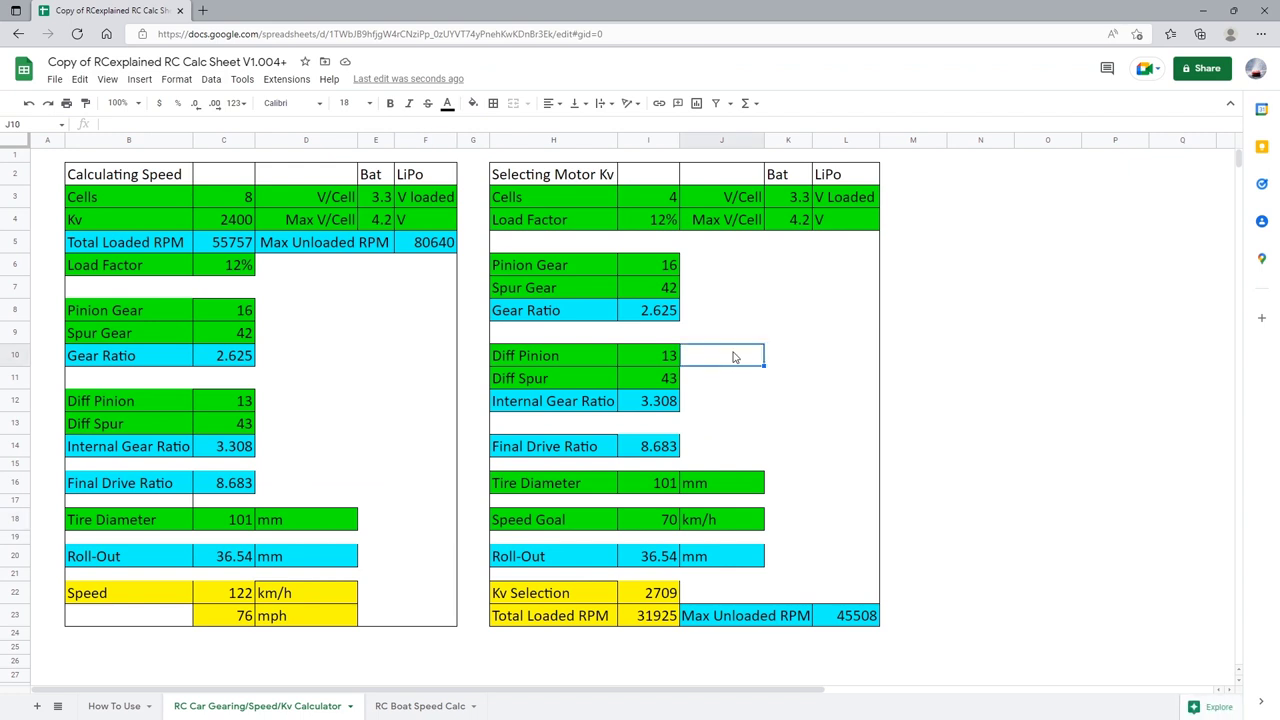
{"action": "left_click", "coordinate": [426, 707]}
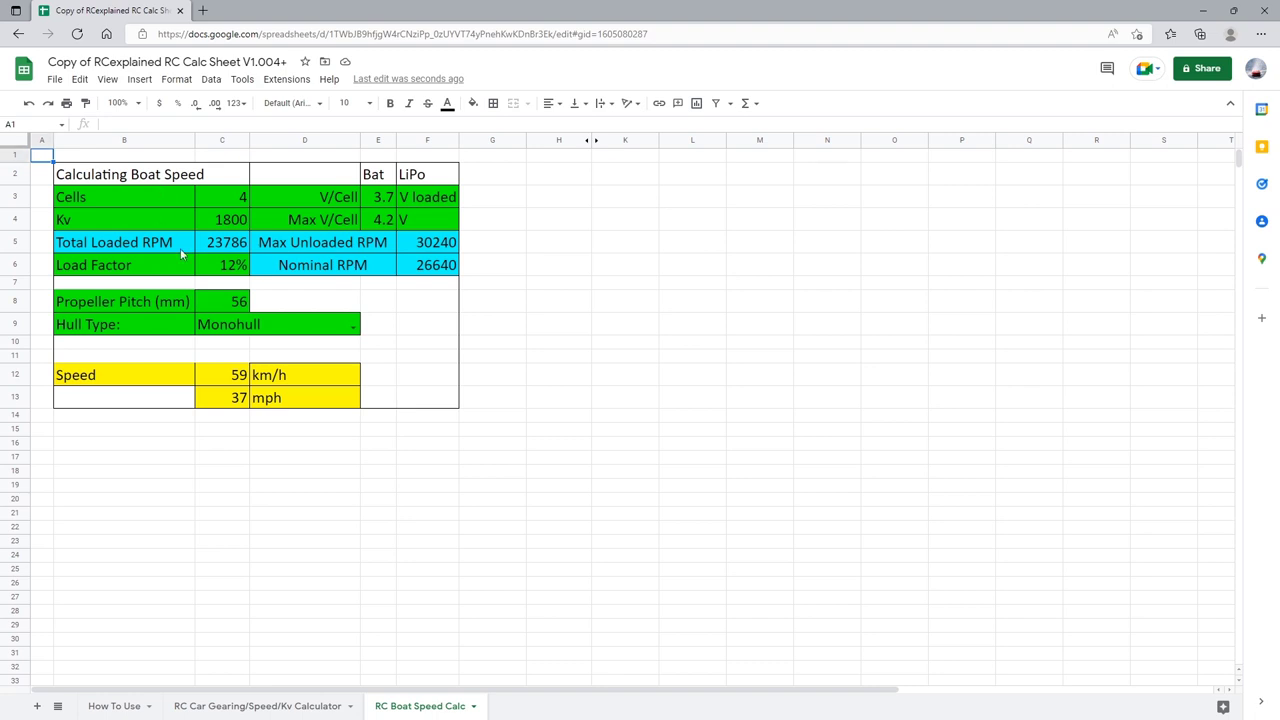
{"action": "left_click_drag", "start_coordinate": [215, 200], "coordinate": [223, 216]}
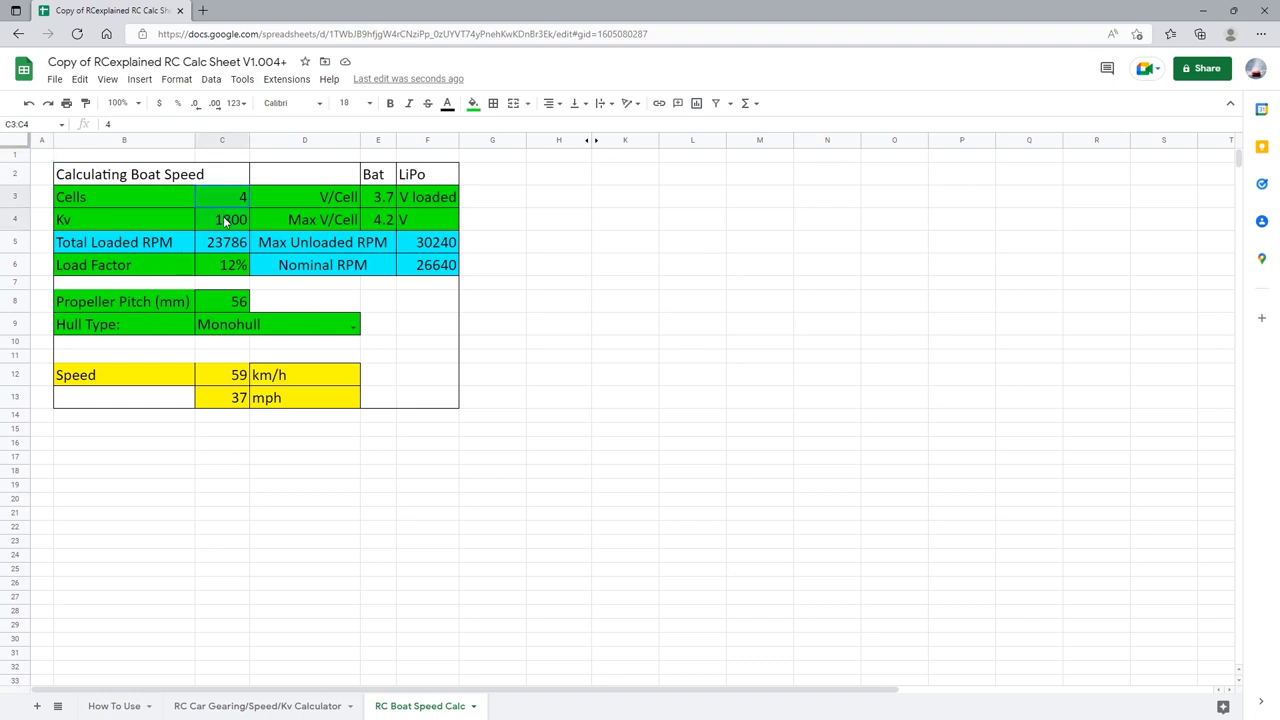
{"action": "left_click_drag", "start_coordinate": [378, 204], "coordinate": [380, 222]}
{"action": "left_click", "coordinate": [235, 265]}
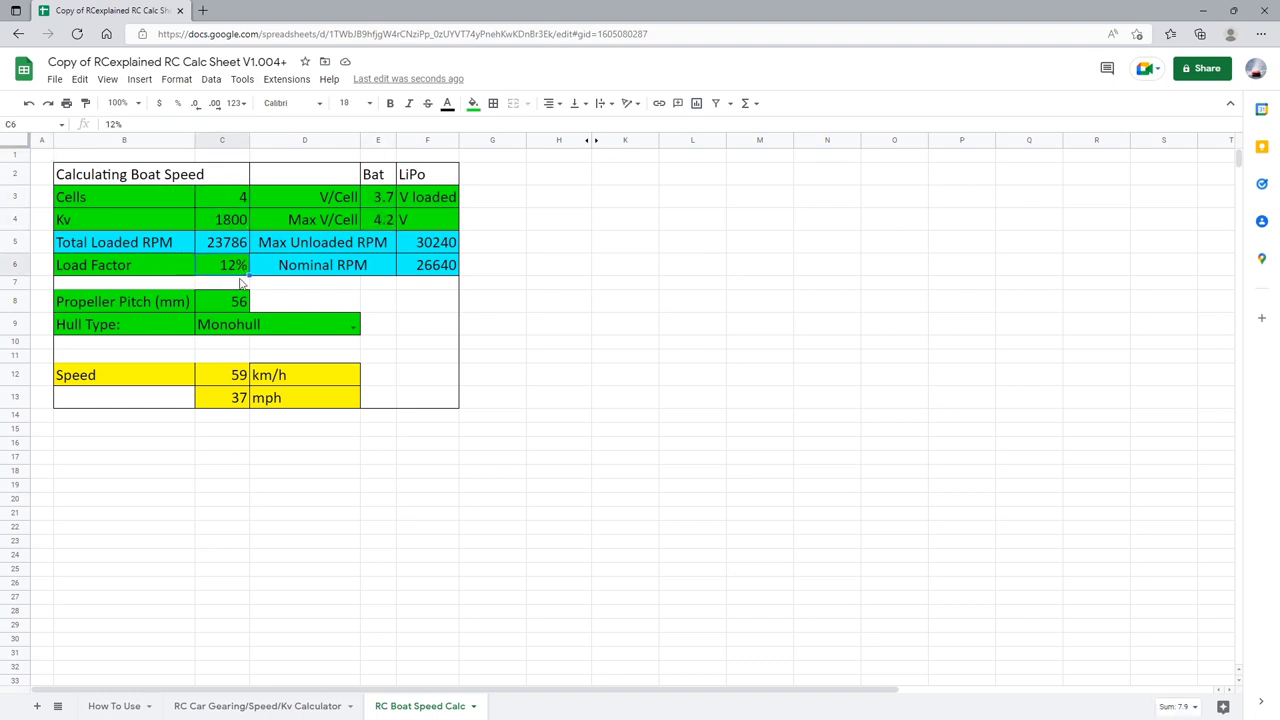
{"action": "left_click", "coordinate": [230, 305]}
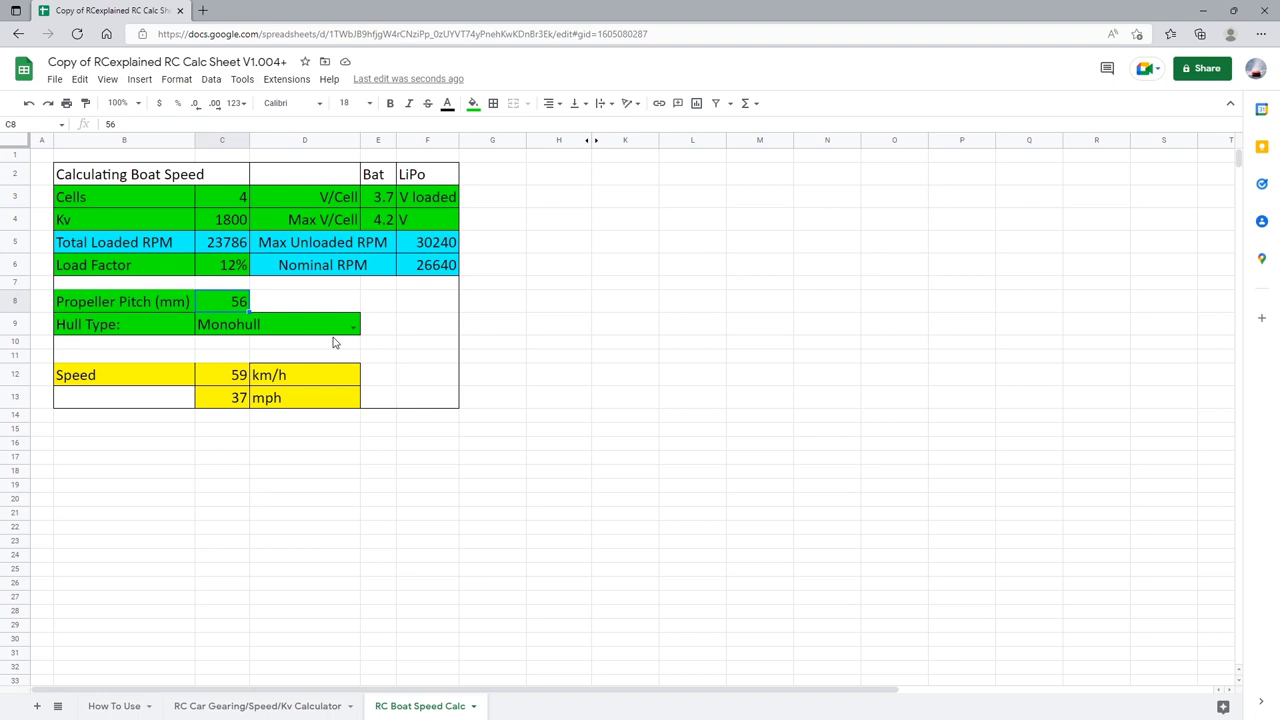
{"action": "left_click", "coordinate": [430, 285]}
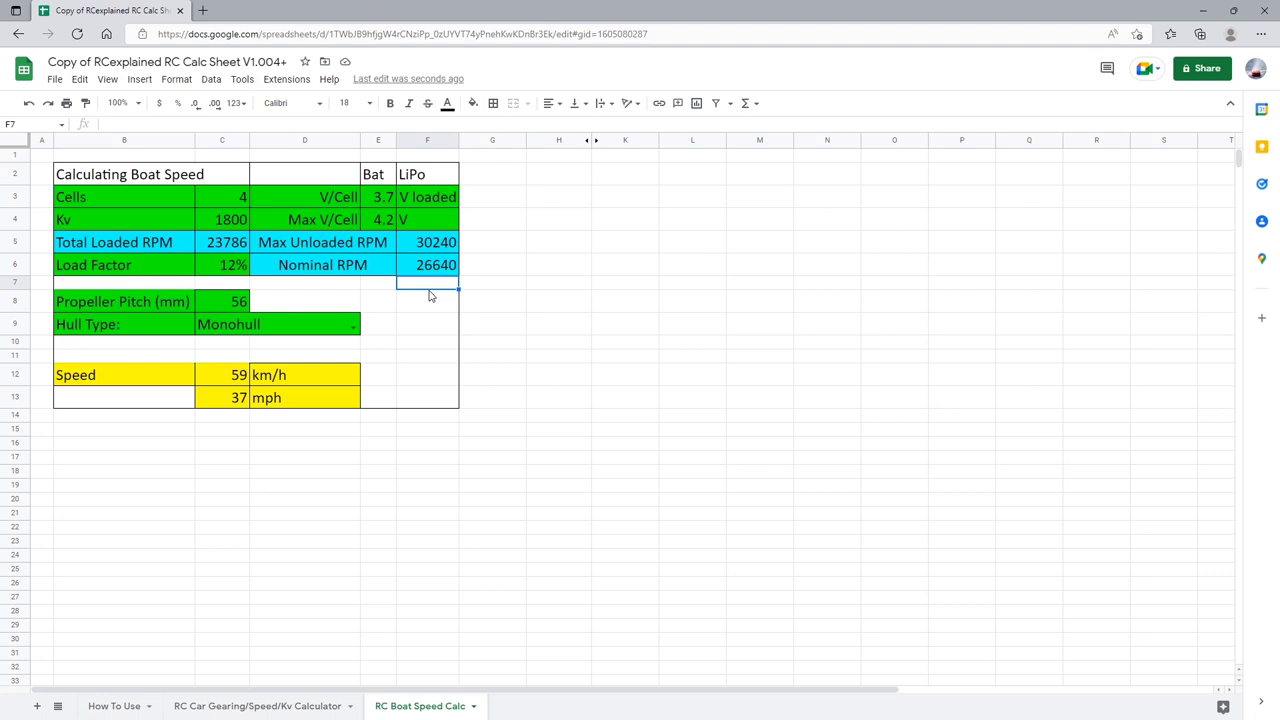
{"action": "left_click_drag", "start_coordinate": [330, 270], "coordinate": [429, 266]}
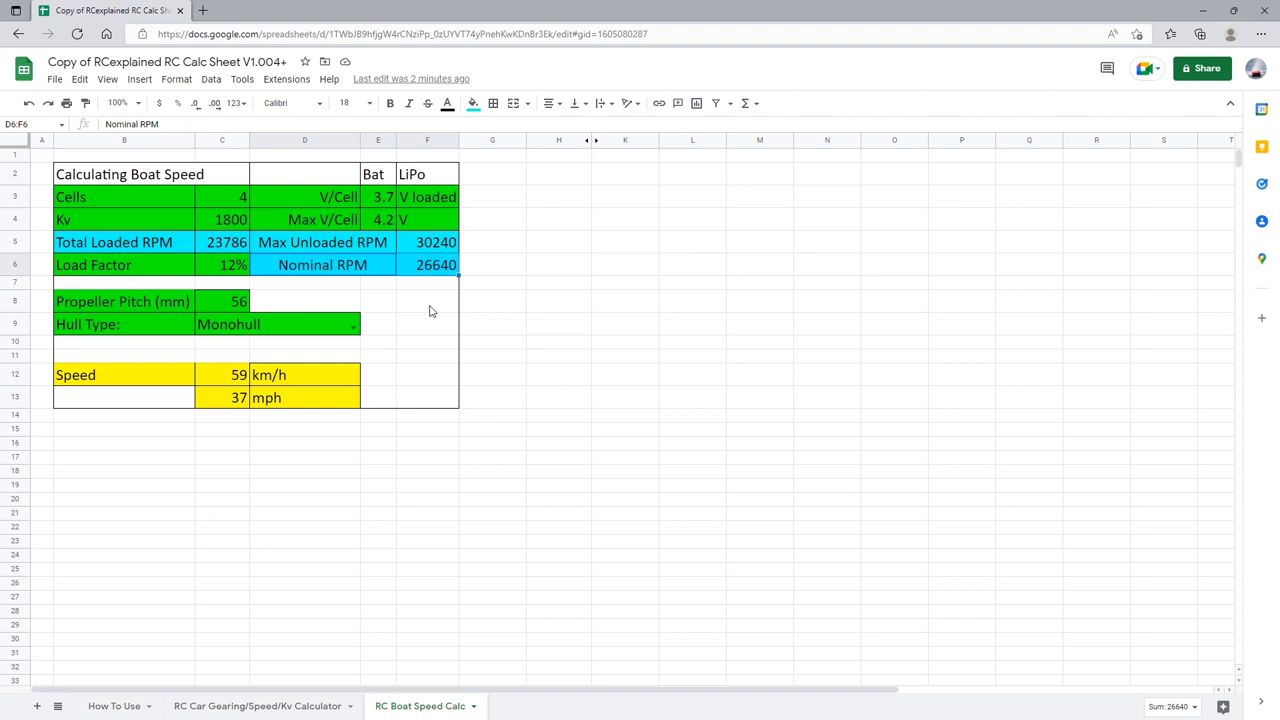
{"action": "left_click", "coordinate": [230, 198]}
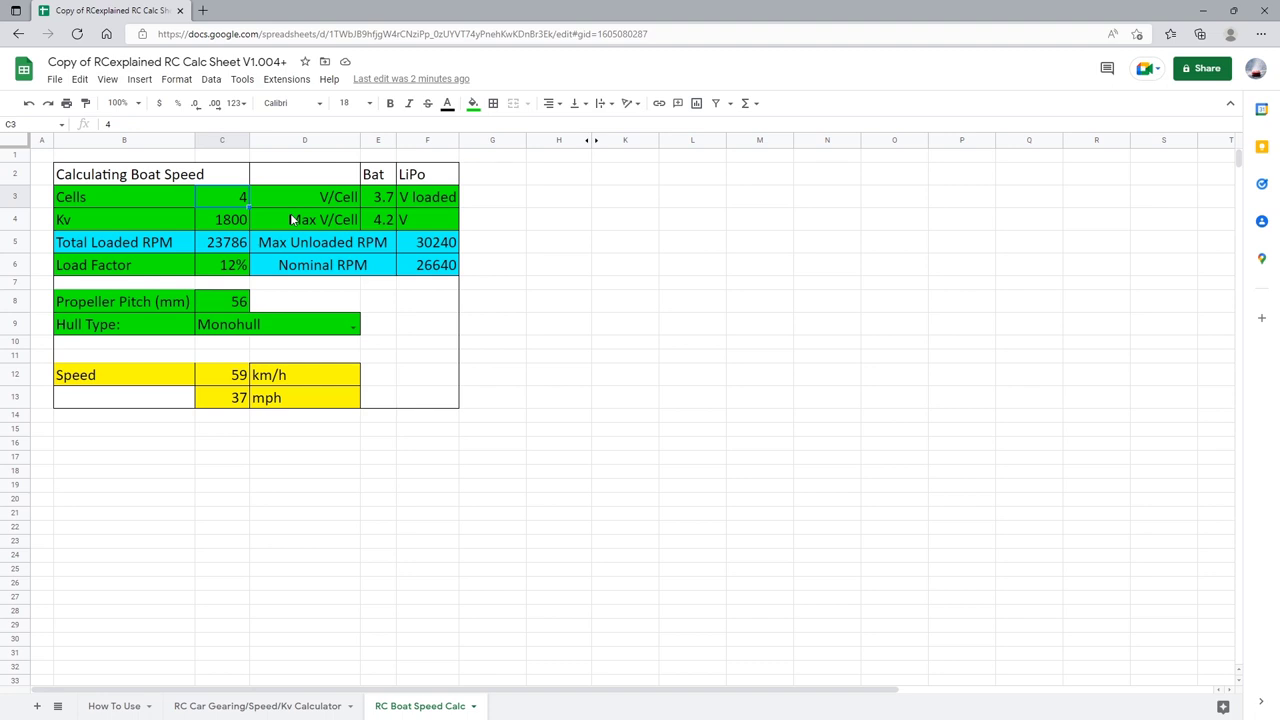
- Enter 6 as the cell count in C3 and highlight the 3.7 V per cell figure
{"action": "type", "text": "6"}
{"action": "key", "text": "Tab"}
{"action": "key", "text": "Tab"}
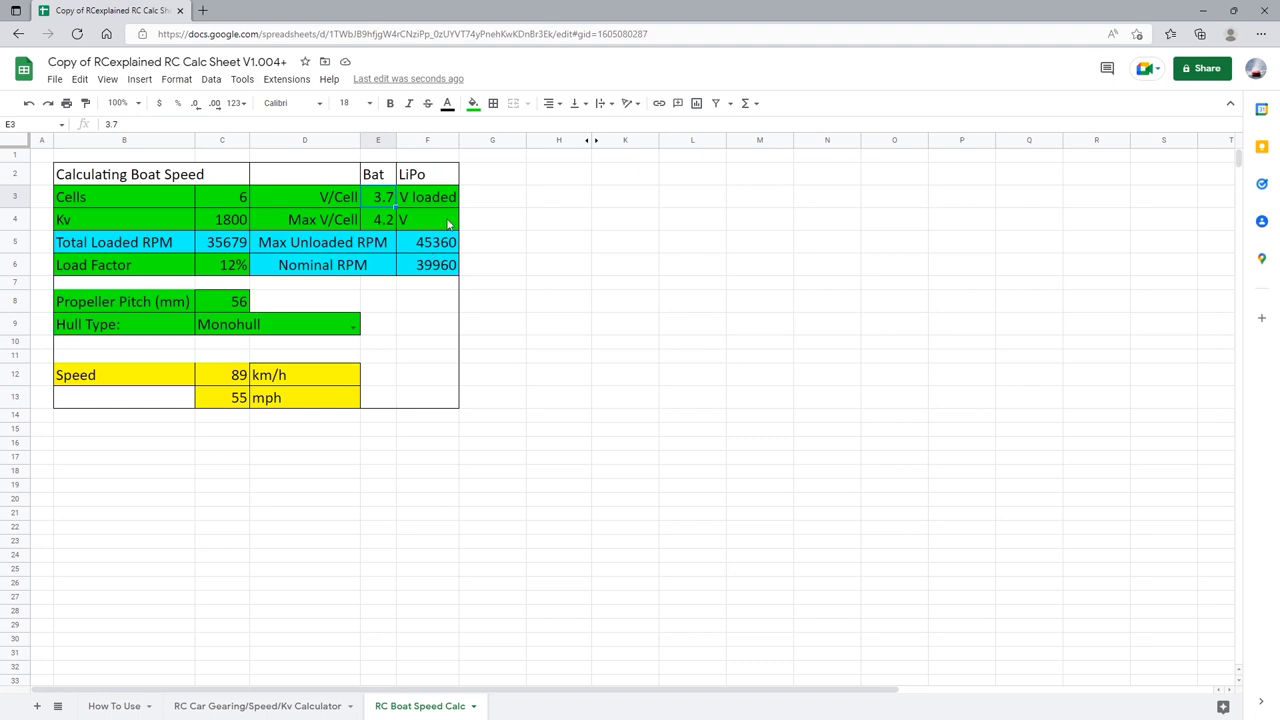
{"action": "left_click_drag", "start_coordinate": [369, 205], "coordinate": [425, 200]}
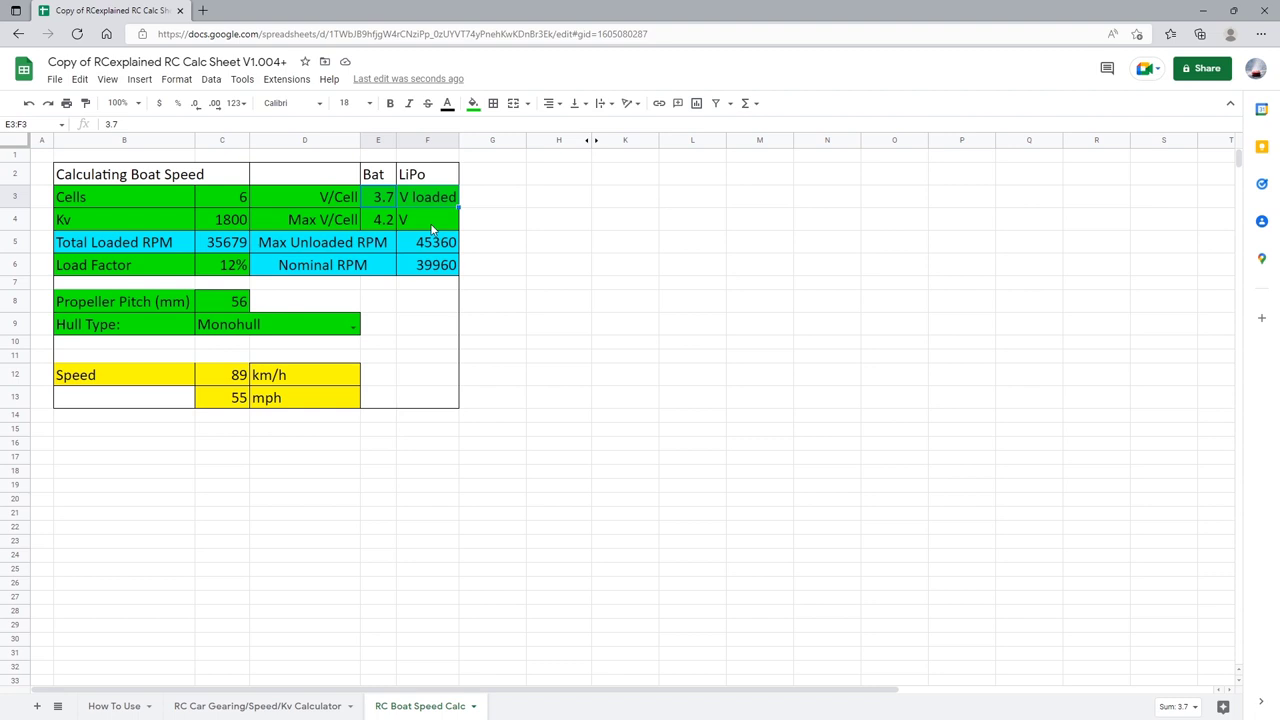
{"action": "left_click", "coordinate": [374, 200]}
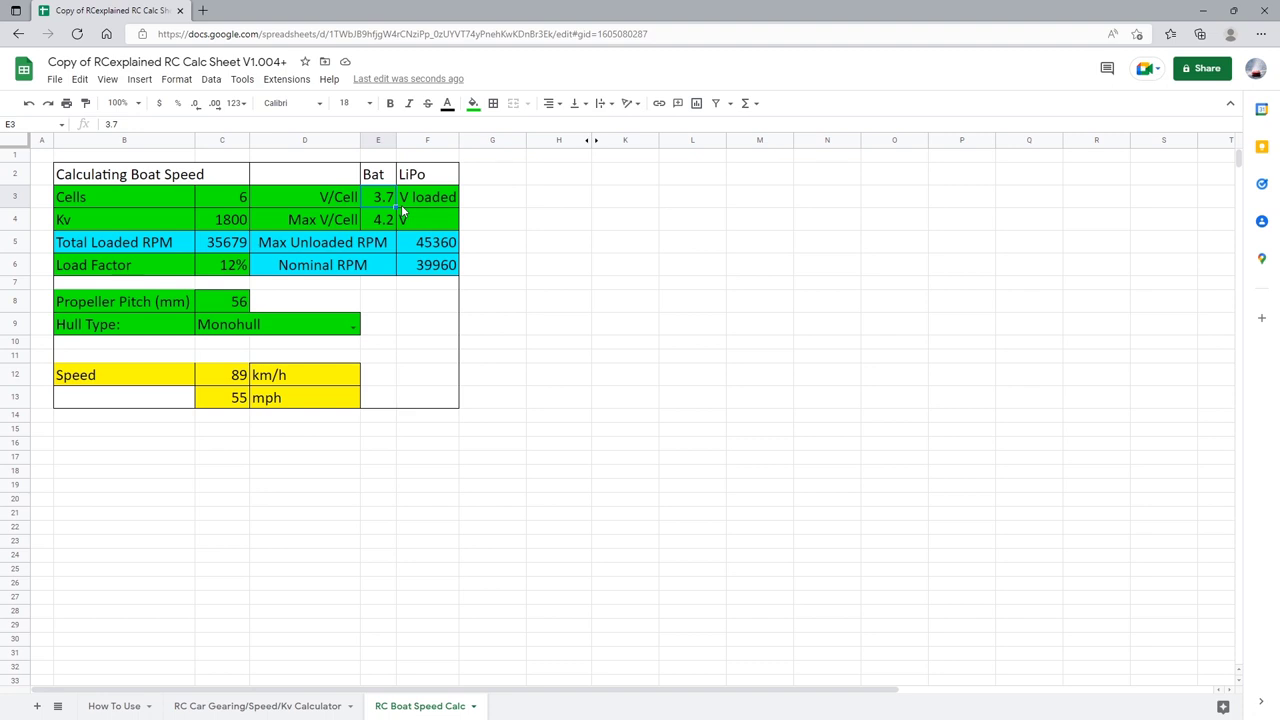
{"action": "left_click", "coordinate": [242, 707]}
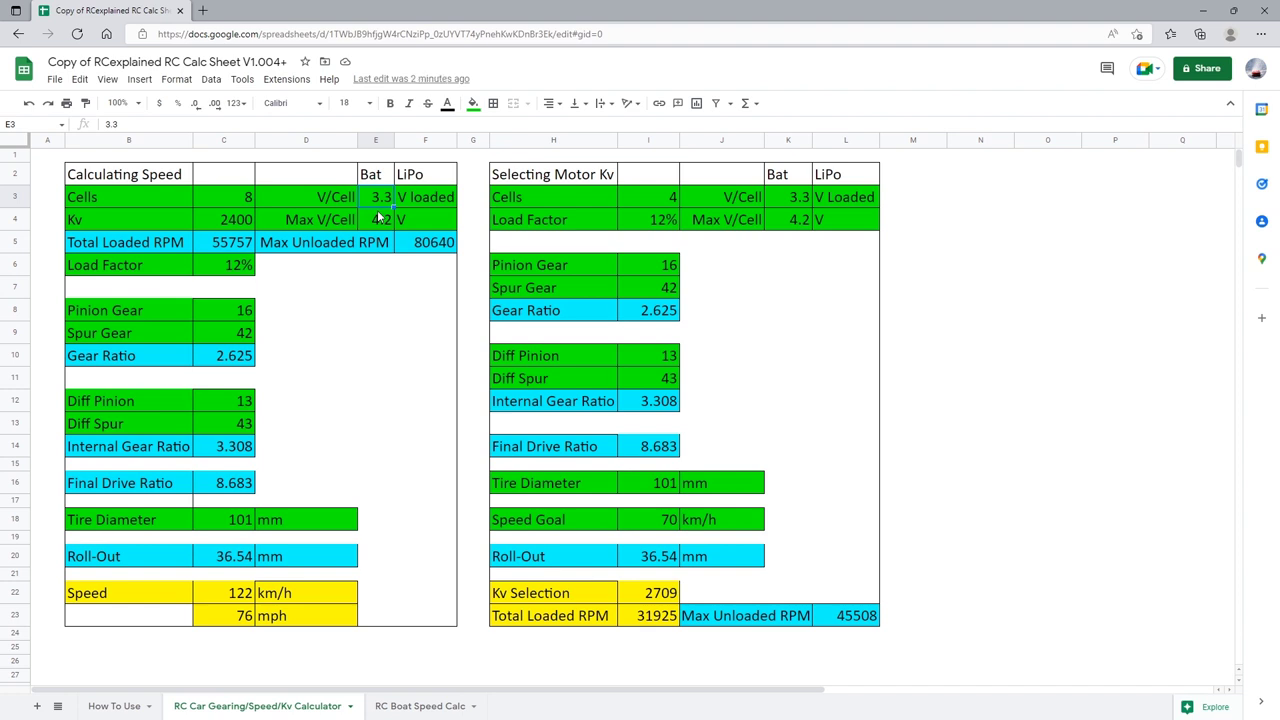
{"action": "left_click", "coordinate": [387, 307]}
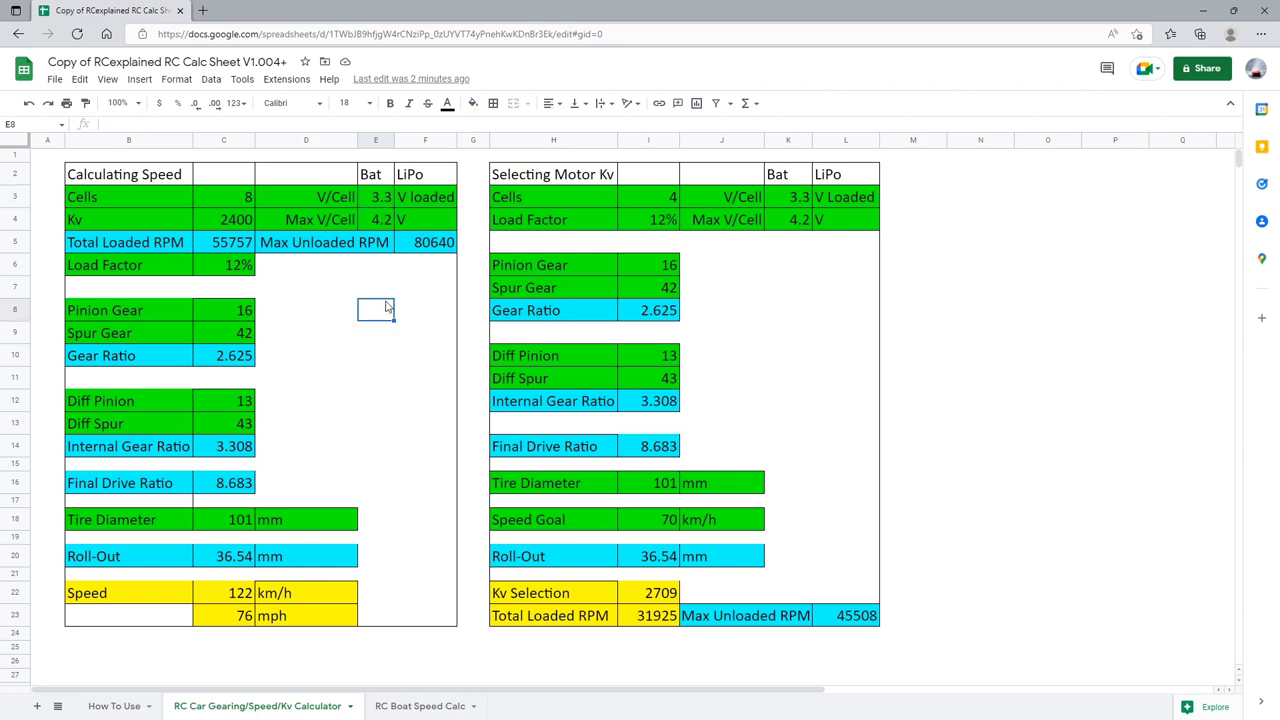
{"action": "left_click", "coordinate": [381, 201]}
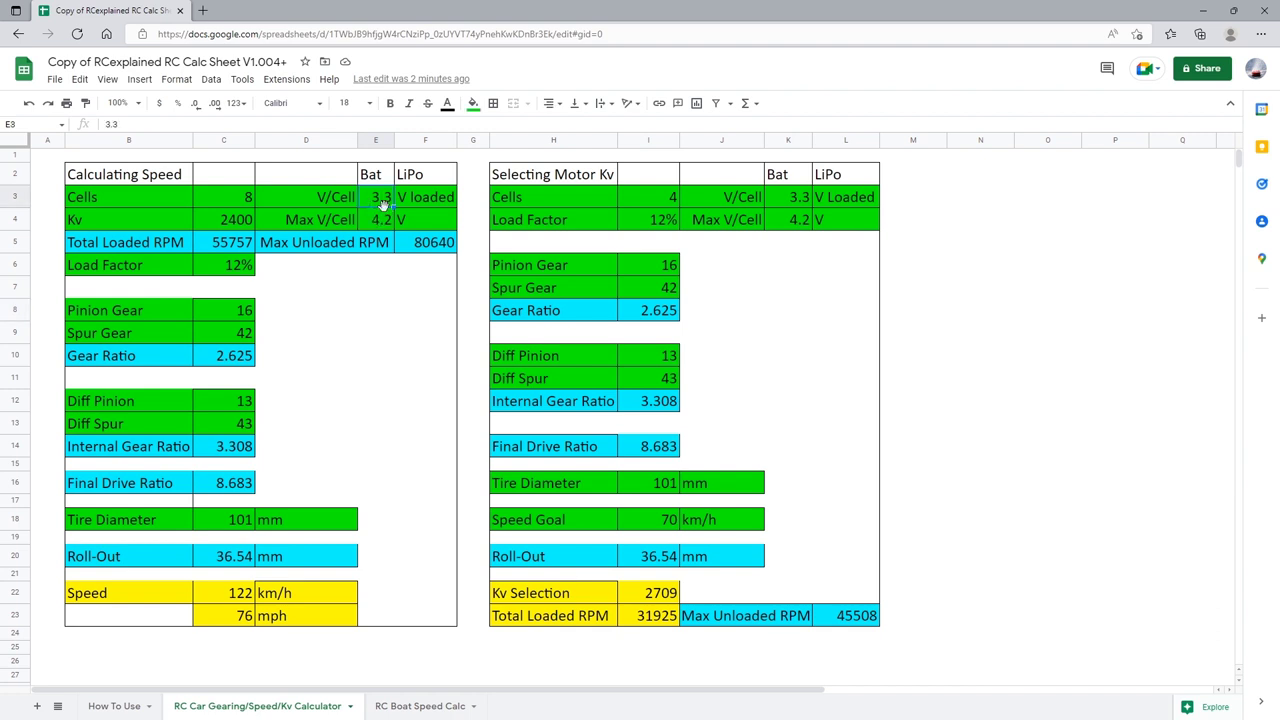
{"action": "left_click", "coordinate": [421, 706]}
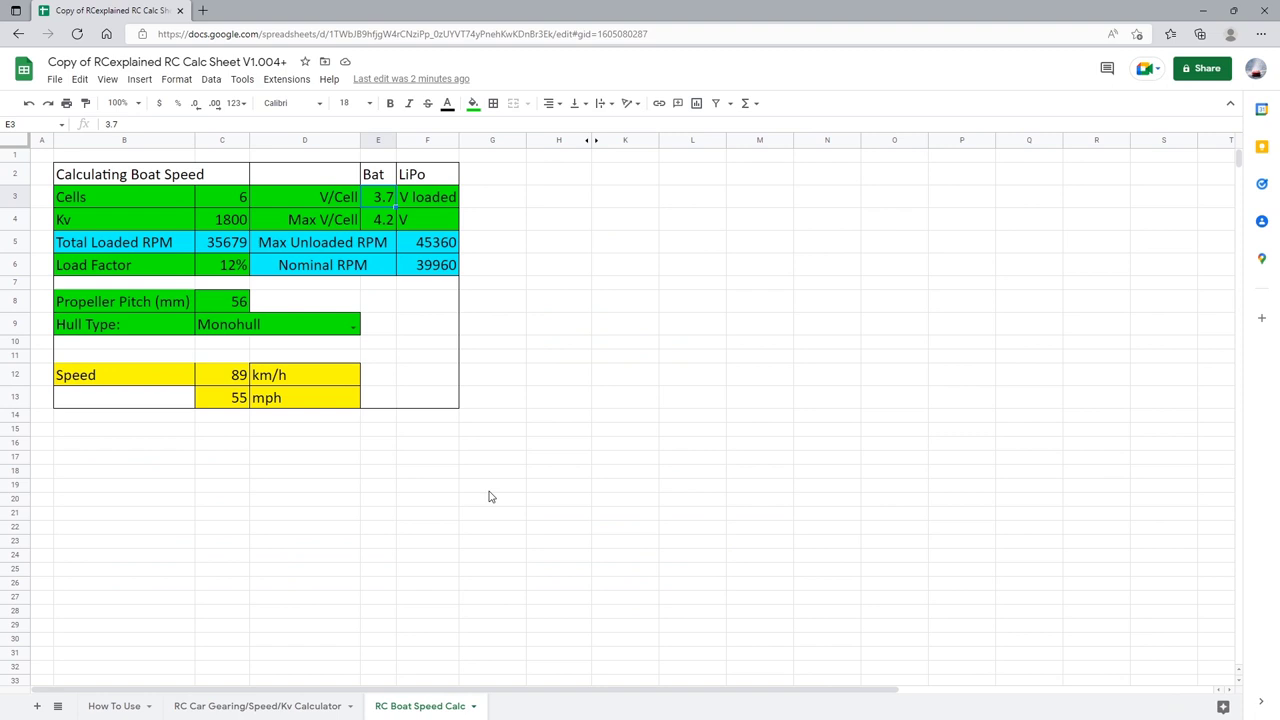
{"action": "left_click", "coordinate": [385, 221]}
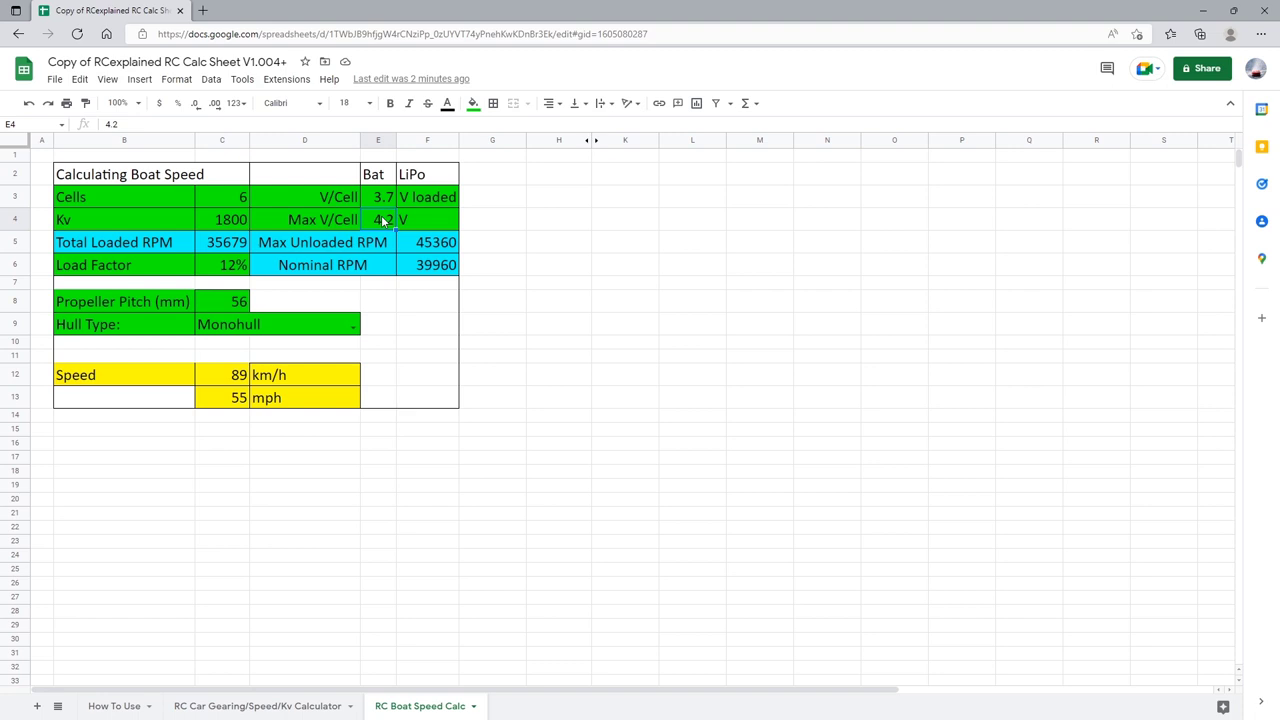
{"action": "left_click", "coordinate": [220, 220]}
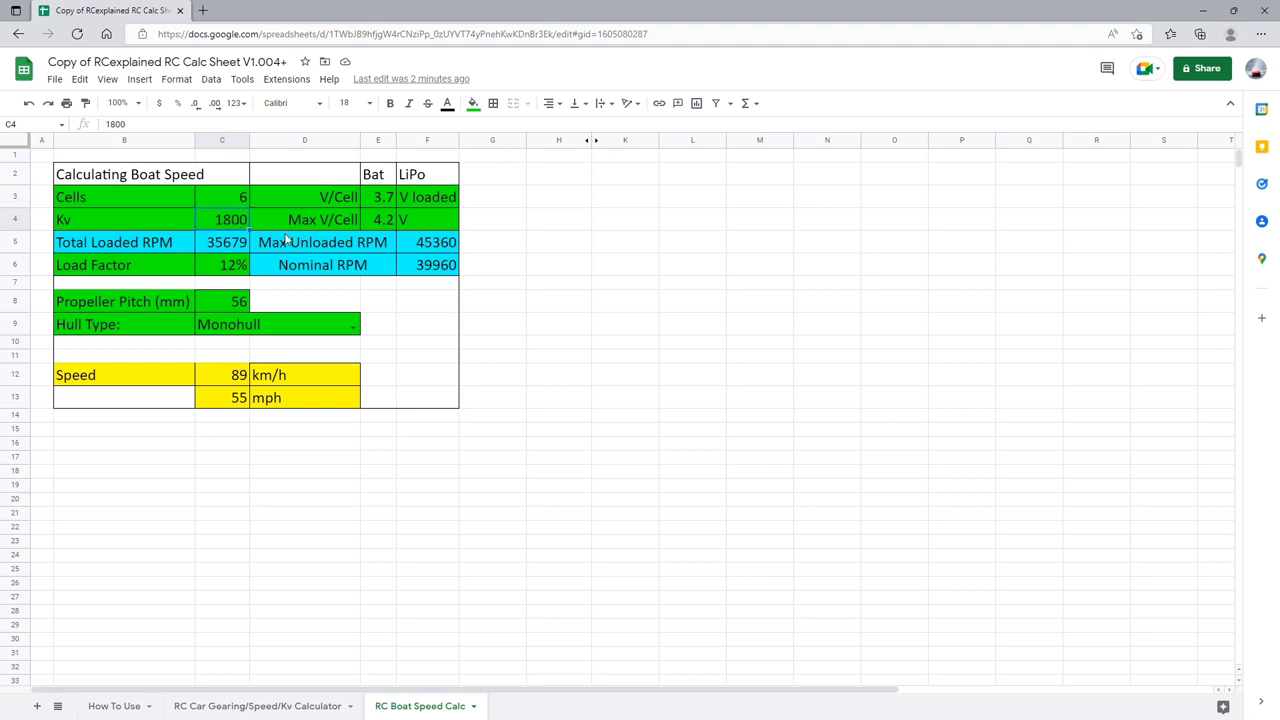
{"action": "left_click_drag", "start_coordinate": [295, 270], "coordinate": [424, 266]}
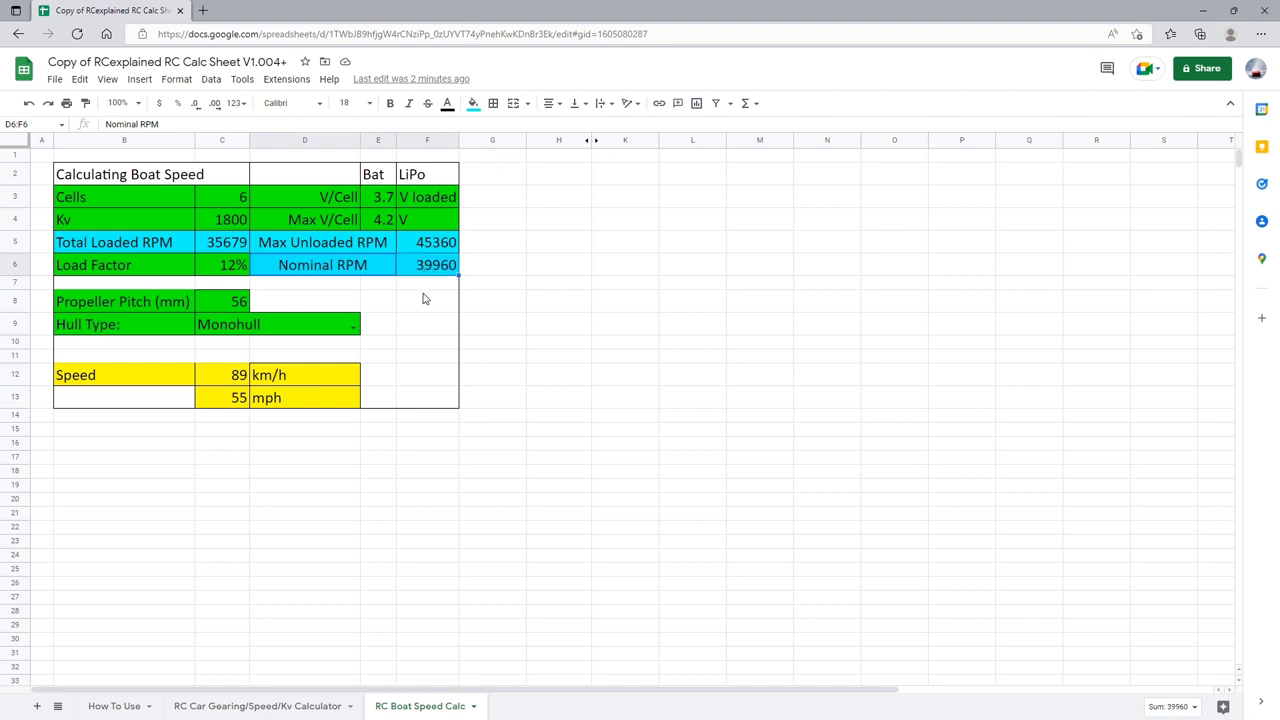
{"action": "left_click", "coordinate": [423, 298]}
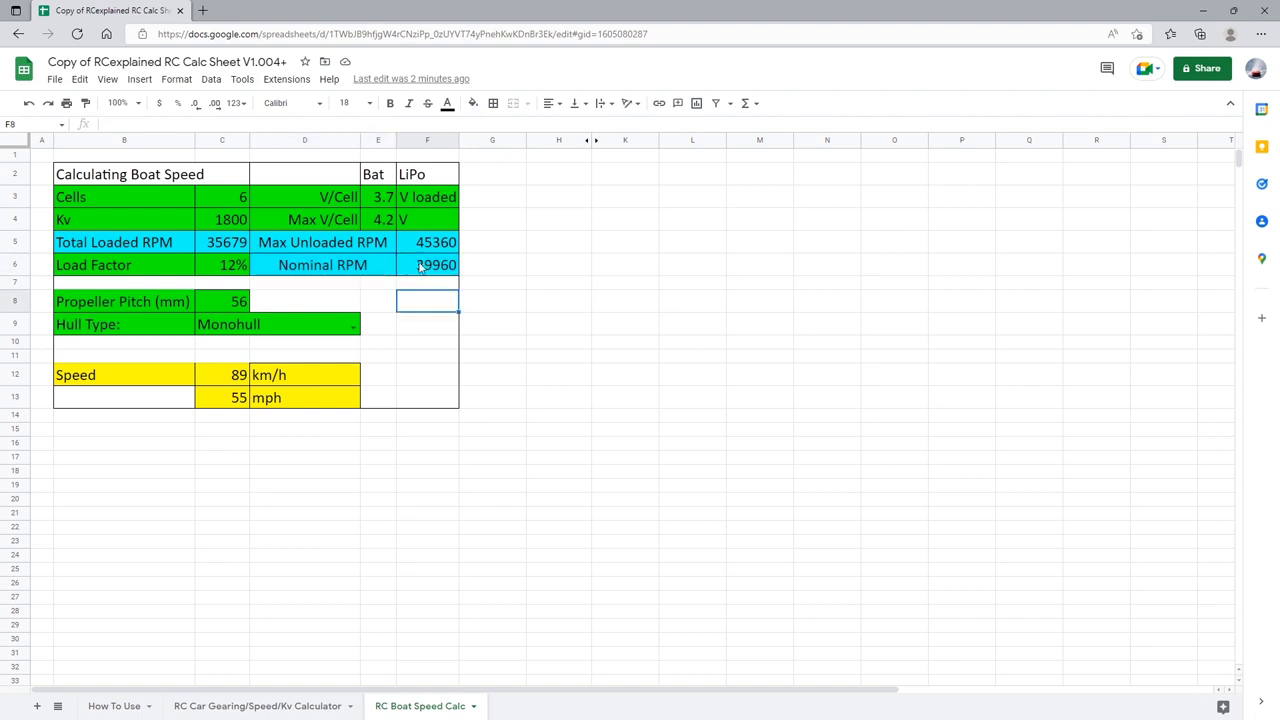
{"action": "left_click", "coordinate": [233, 200]}
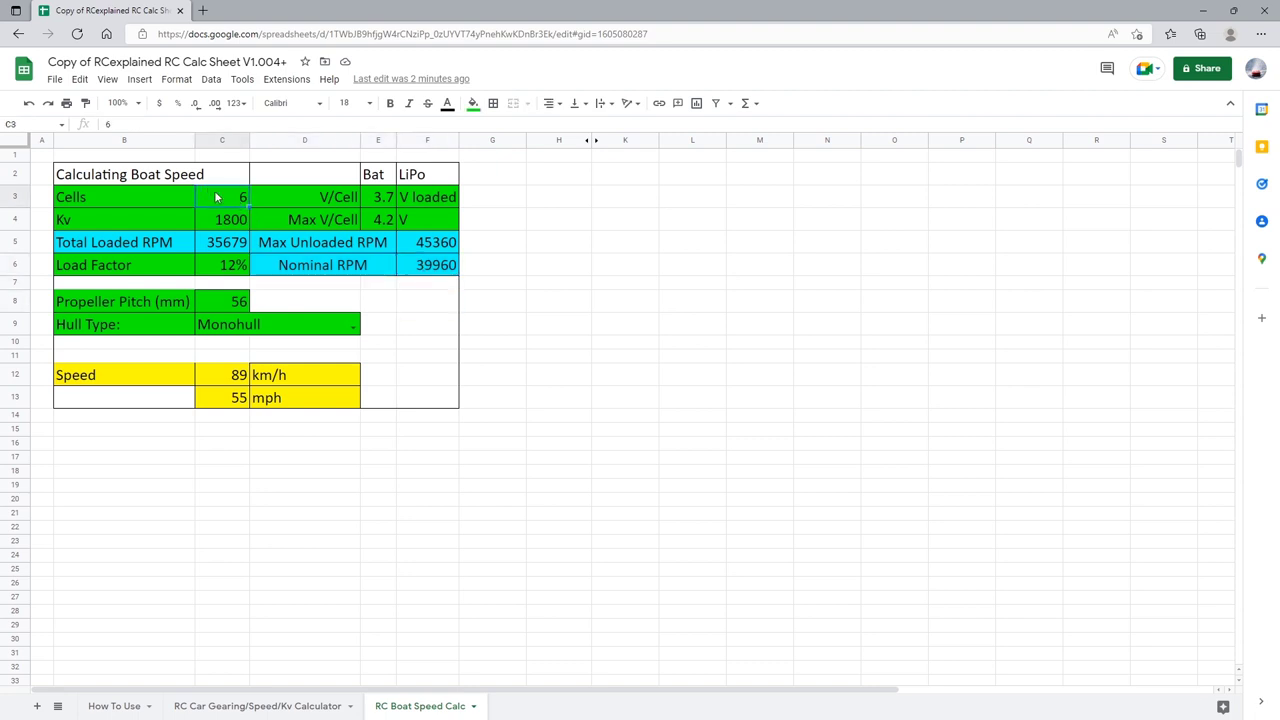
{"action": "left_click", "coordinate": [229, 220]}
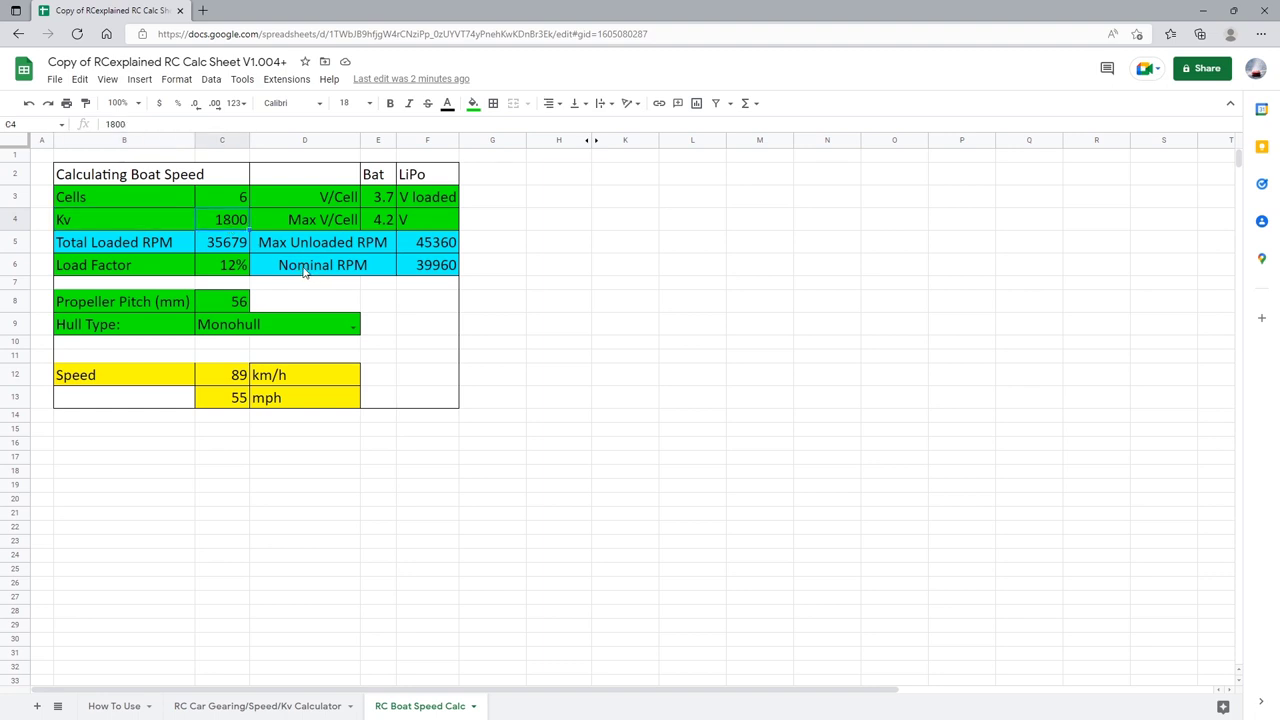
{"action": "left_click", "coordinate": [434, 270]}
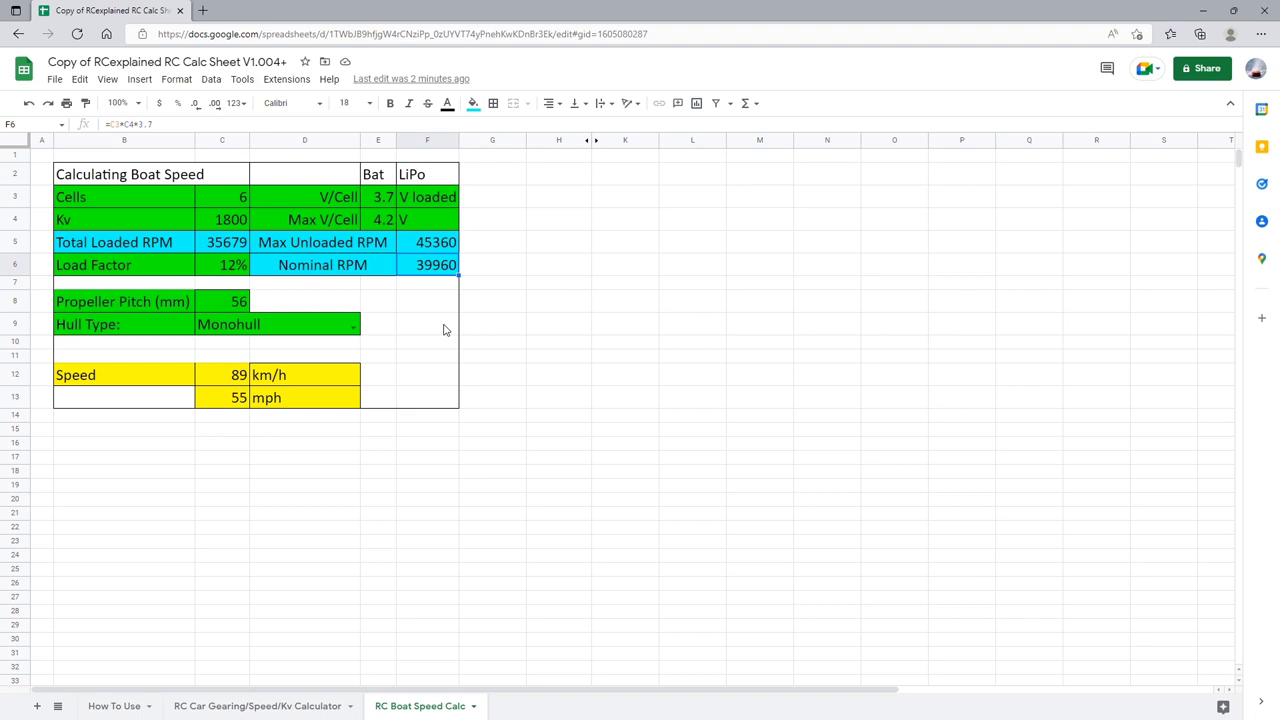
{"action": "left_click", "coordinate": [421, 304]}
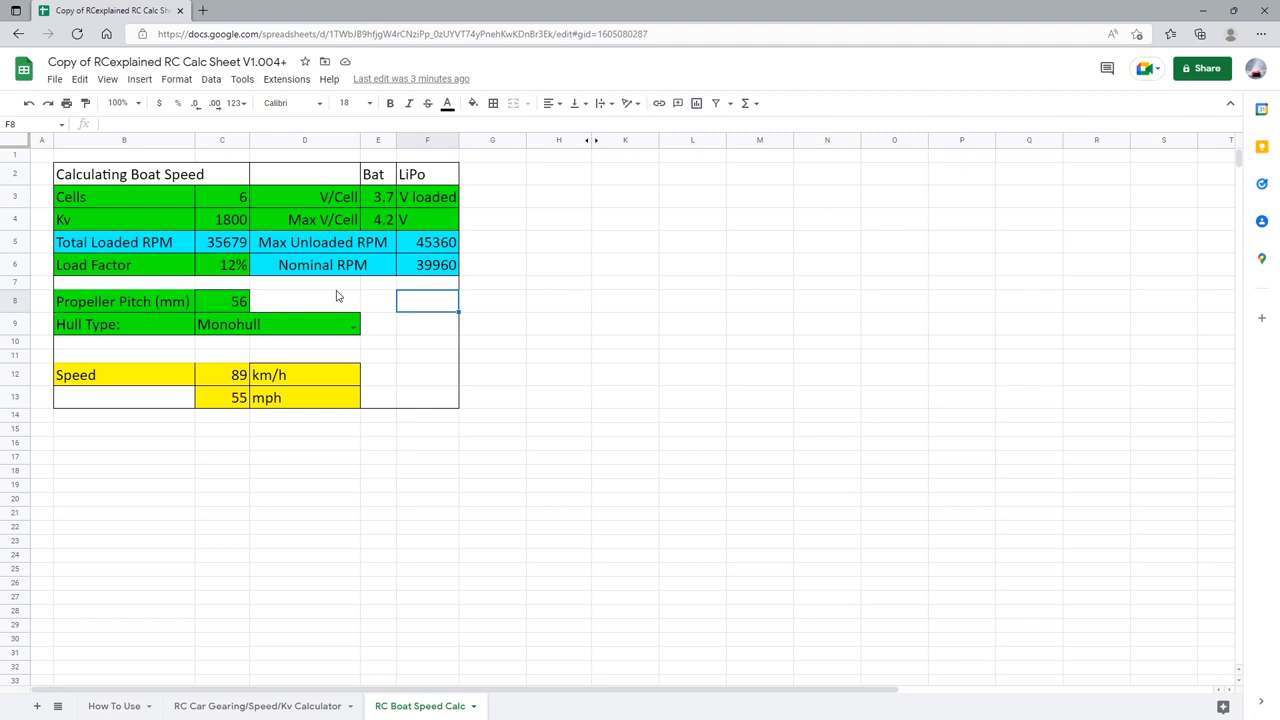
{"action": "left_click", "coordinate": [438, 270]}
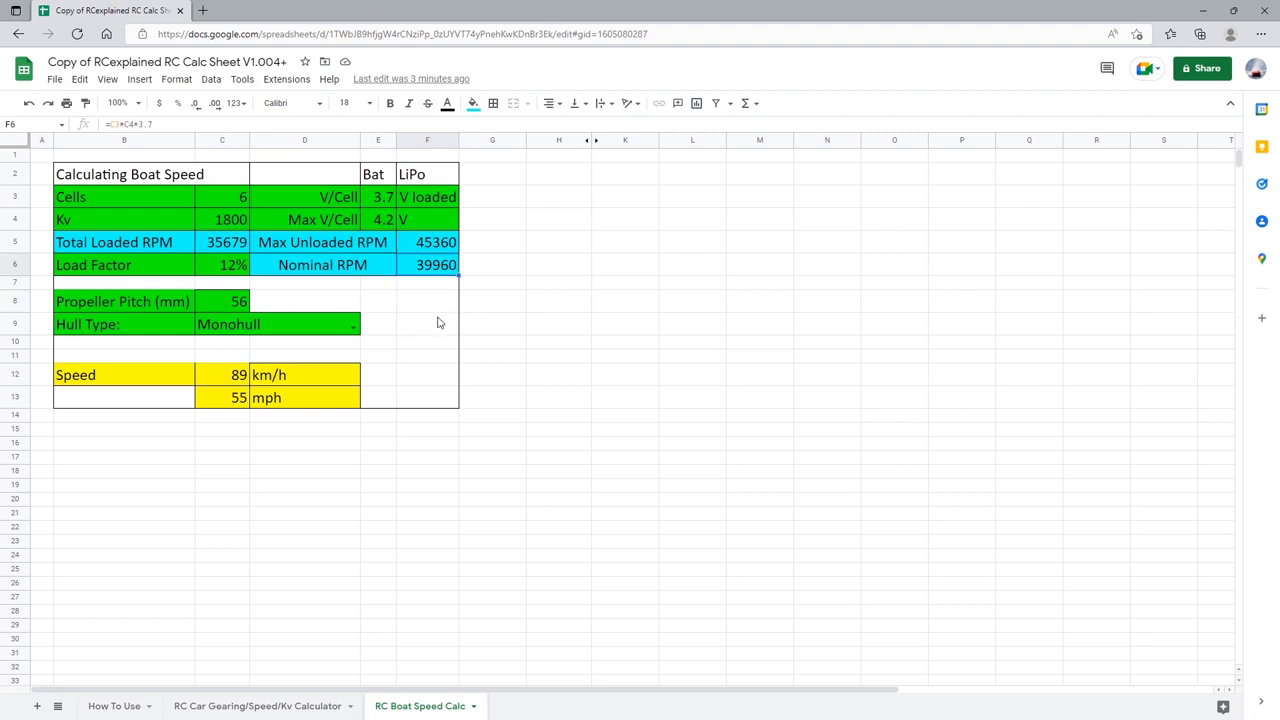
{"action": "left_click", "coordinate": [233, 219]}
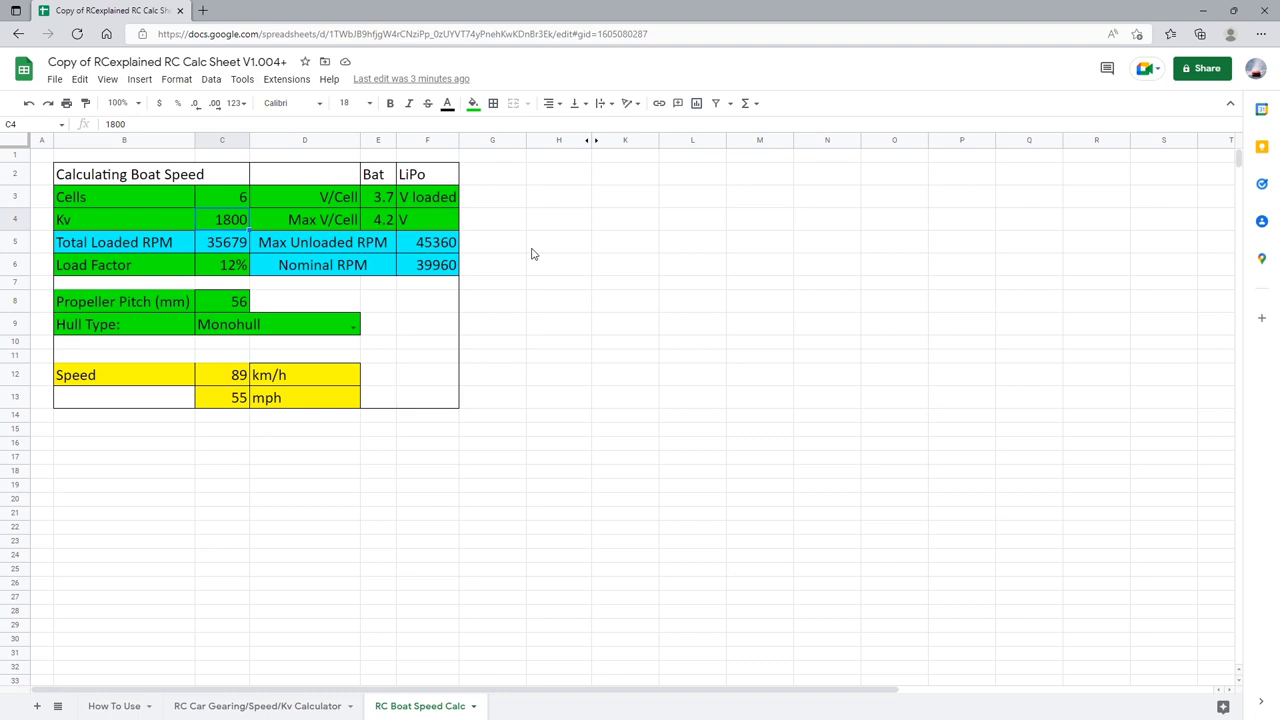
- Enter Kv 1500 in C4 and check the Nominal RPM row, now 33300
{"action": "type", "text": "1500"}
{"action": "key", "text": "Return"}
{"action": "left_click", "coordinate": [233, 220]}
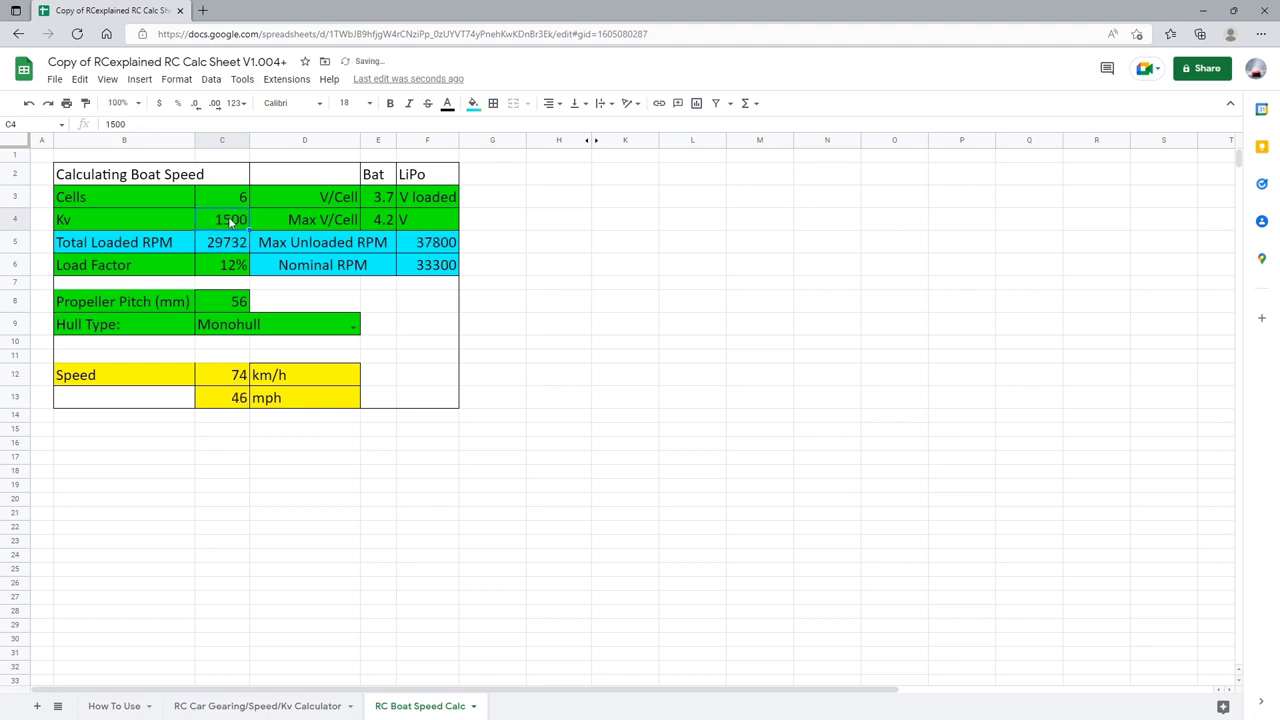
{"action": "left_click", "coordinate": [432, 270]}
{"action": "left_click_drag", "start_coordinate": [432, 270], "coordinate": [370, 270]}
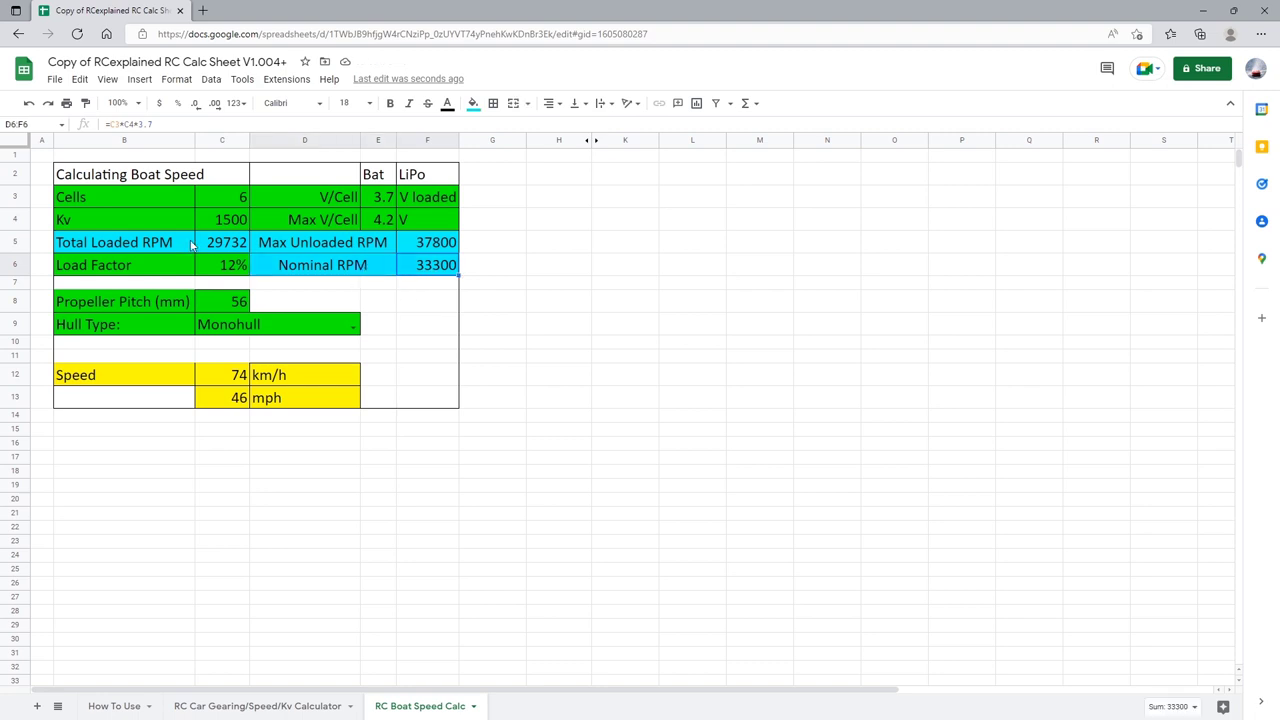
- Try Kv values of 1300 and 1200, then restore the Kv to 1500
{"action": "left_click", "coordinate": [220, 219]}
{"action": "type", "text": "1300"}
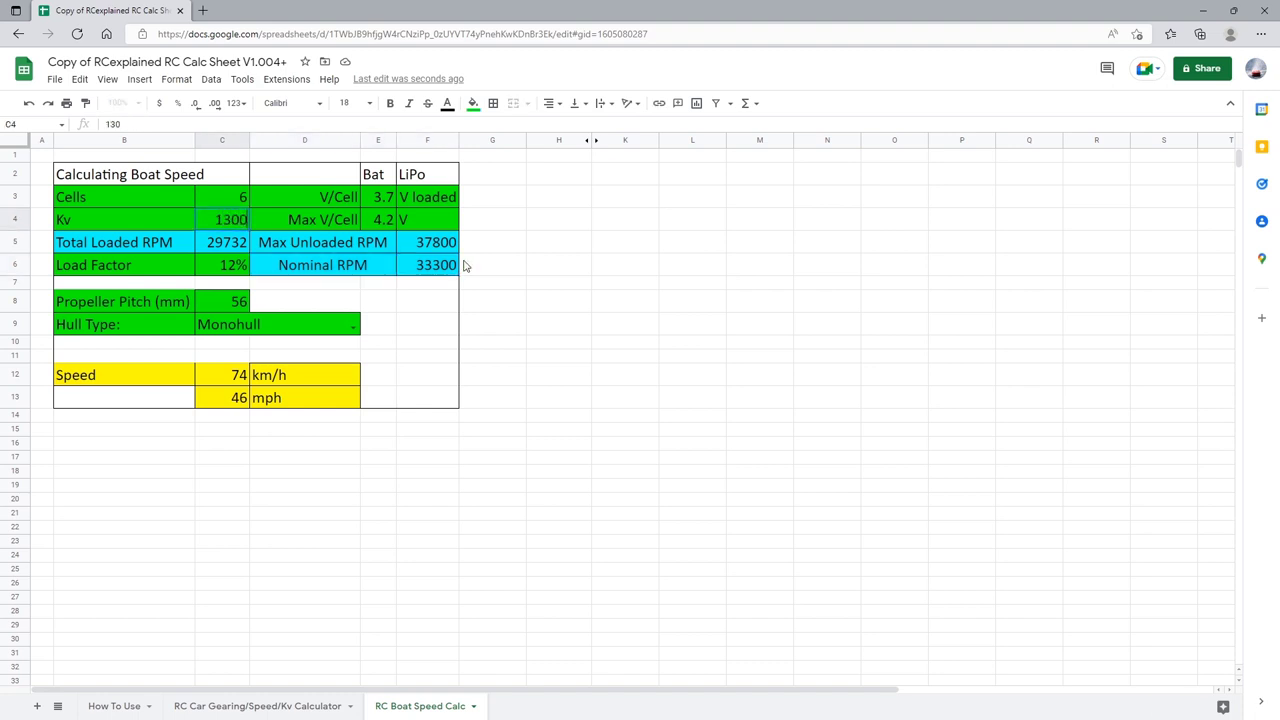
{"action": "key", "text": "Return"}
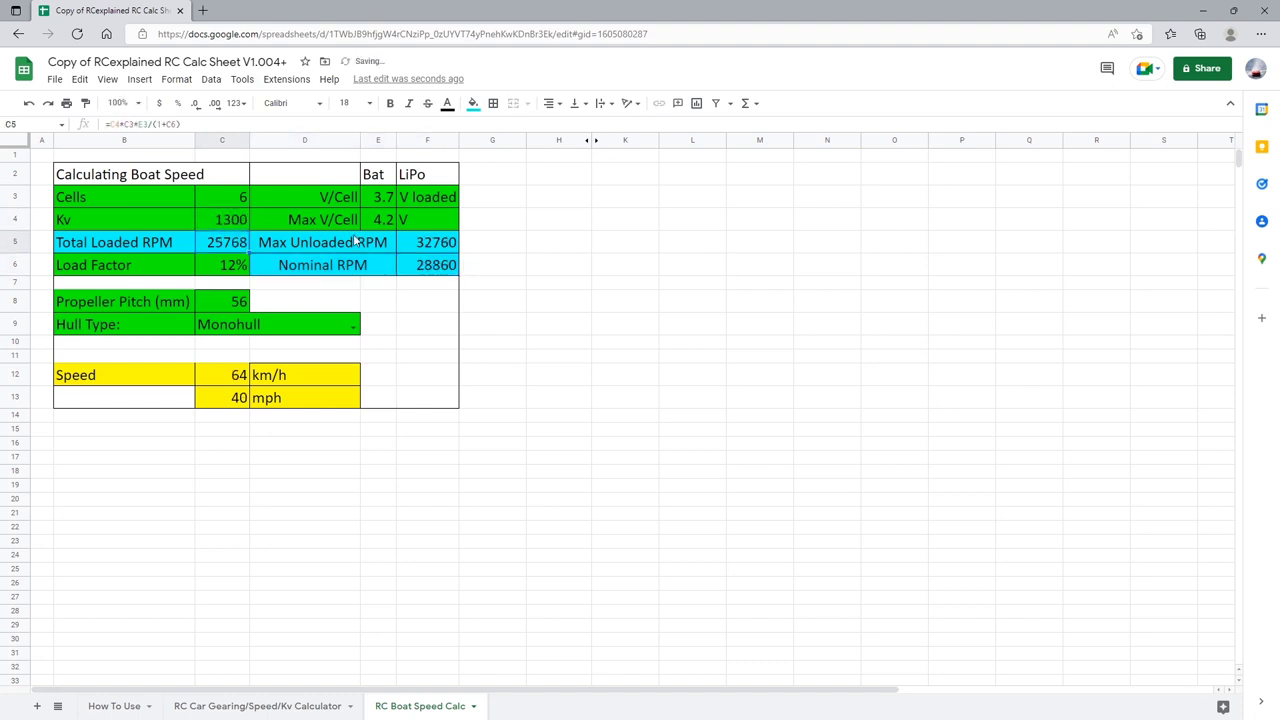
{"action": "left_click", "coordinate": [233, 221]}
{"action": "type", "text": "1200"}
{"action": "key", "text": "Return"}
{"action": "key", "text": "Up"}
{"action": "key", "text": "Up"}
{"action": "key", "text": "Up"}
{"action": "key", "text": "Up"}
{"action": "key", "text": "Left"}
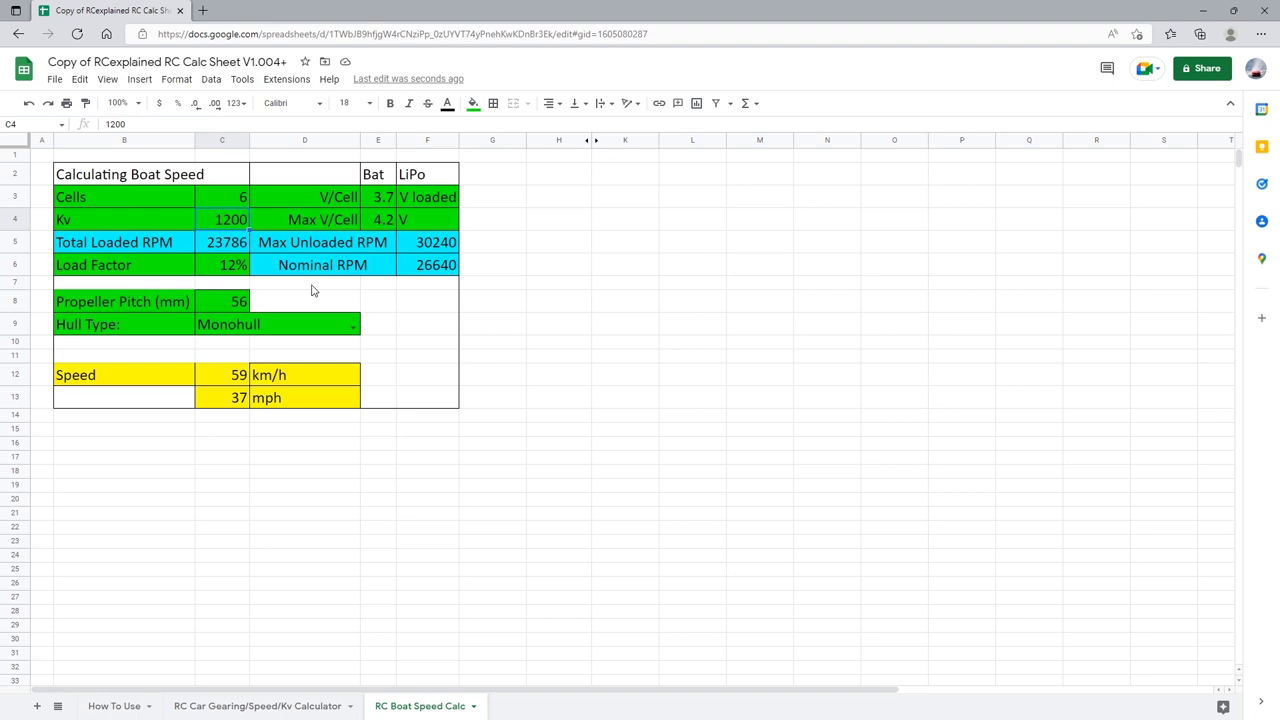
{"action": "left_click", "coordinate": [312, 291]}
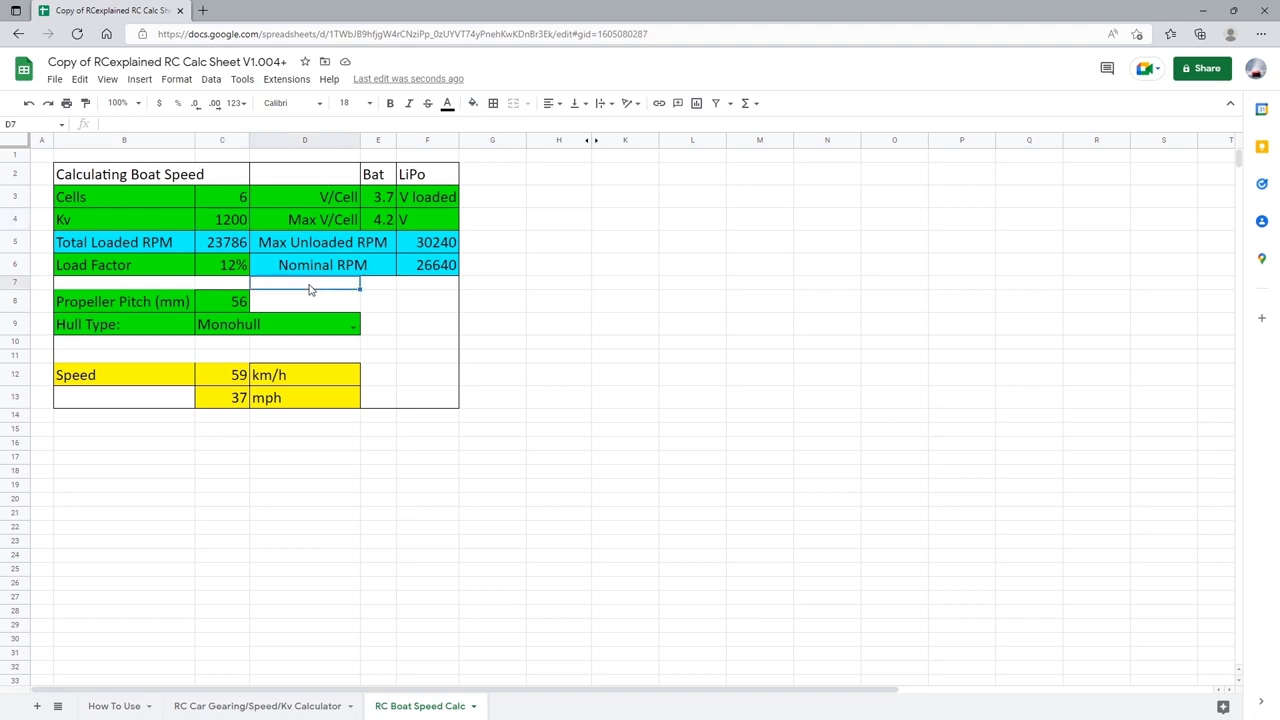
{"action": "left_click", "coordinate": [228, 221]}
{"action": "type", "text": "1500"}
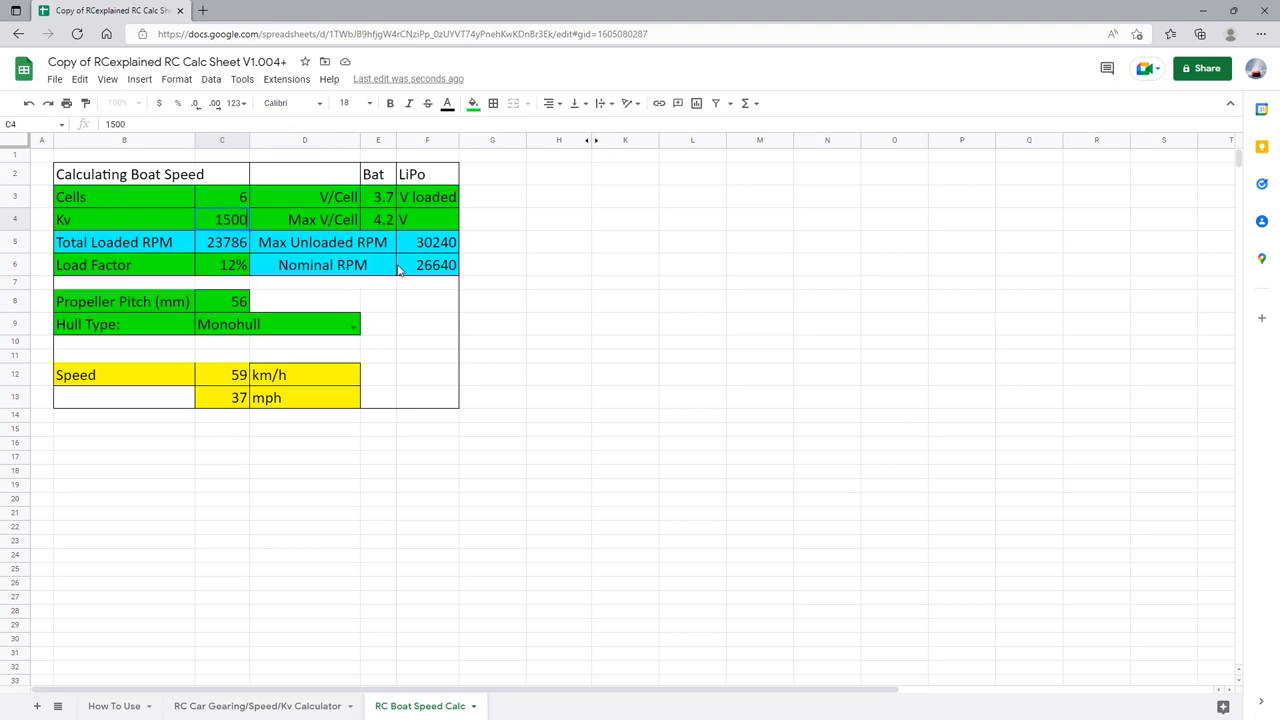
{"action": "key", "text": "Return"}
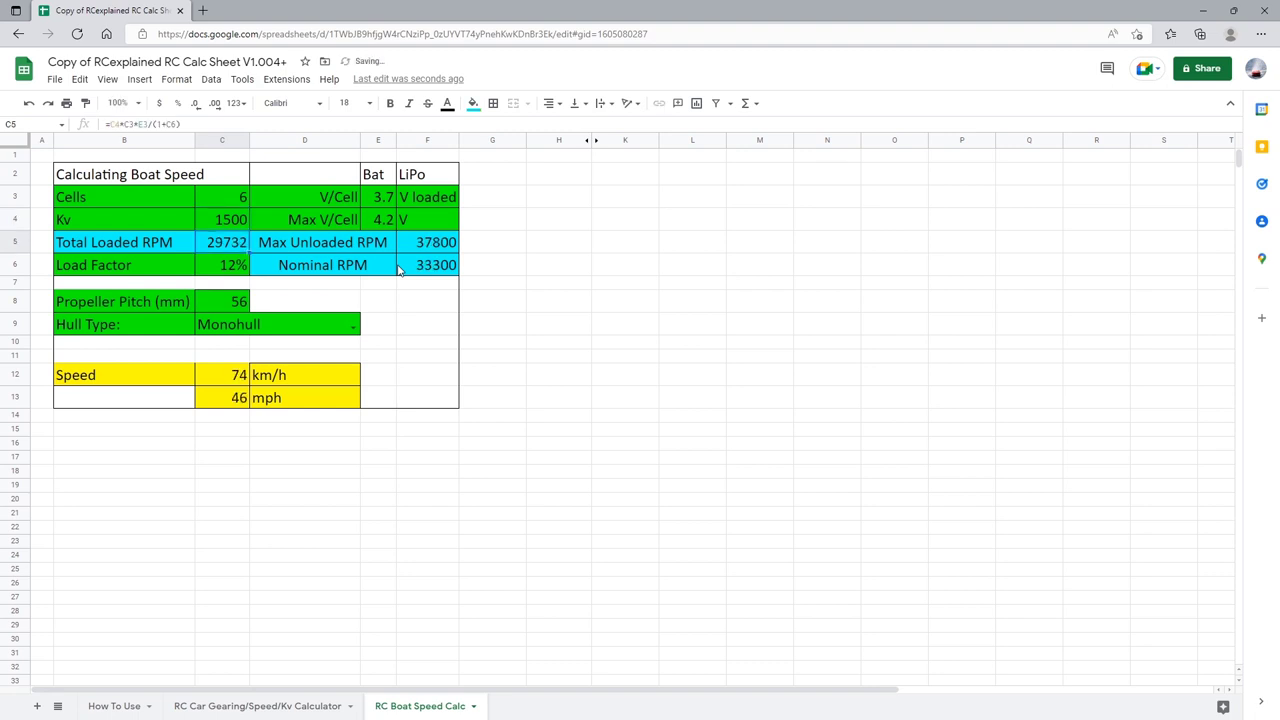
- Review the 12% Load Factor, Kv 1500 and pitch cells, then open the Hull Type list
{"action": "left_click", "coordinate": [212, 270]}
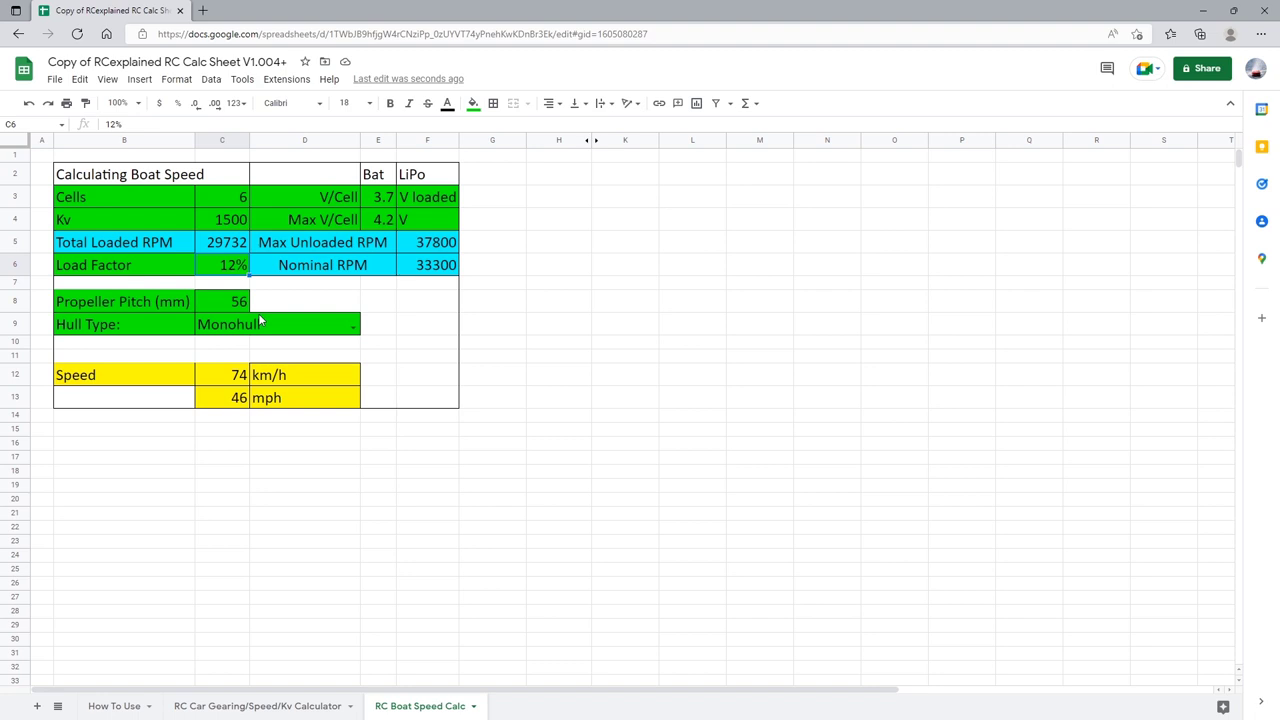
{"action": "left_click", "coordinate": [243, 219]}
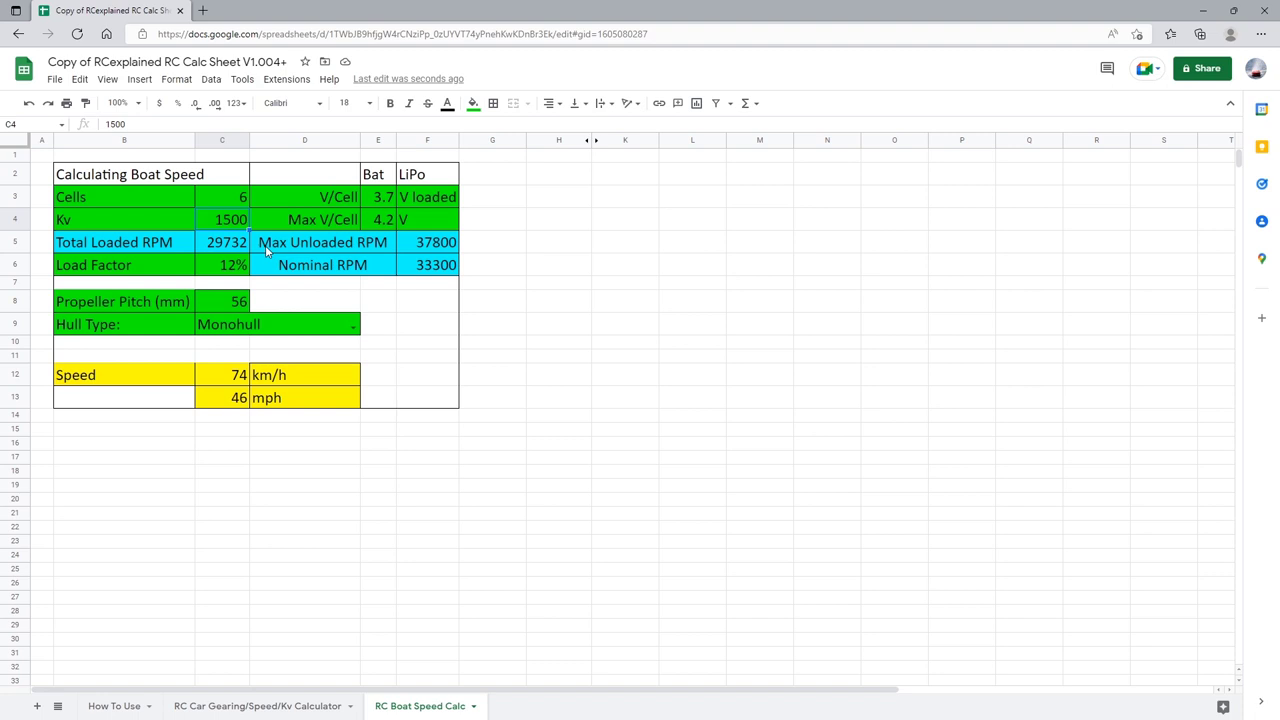
{"action": "left_click", "coordinate": [227, 302]}
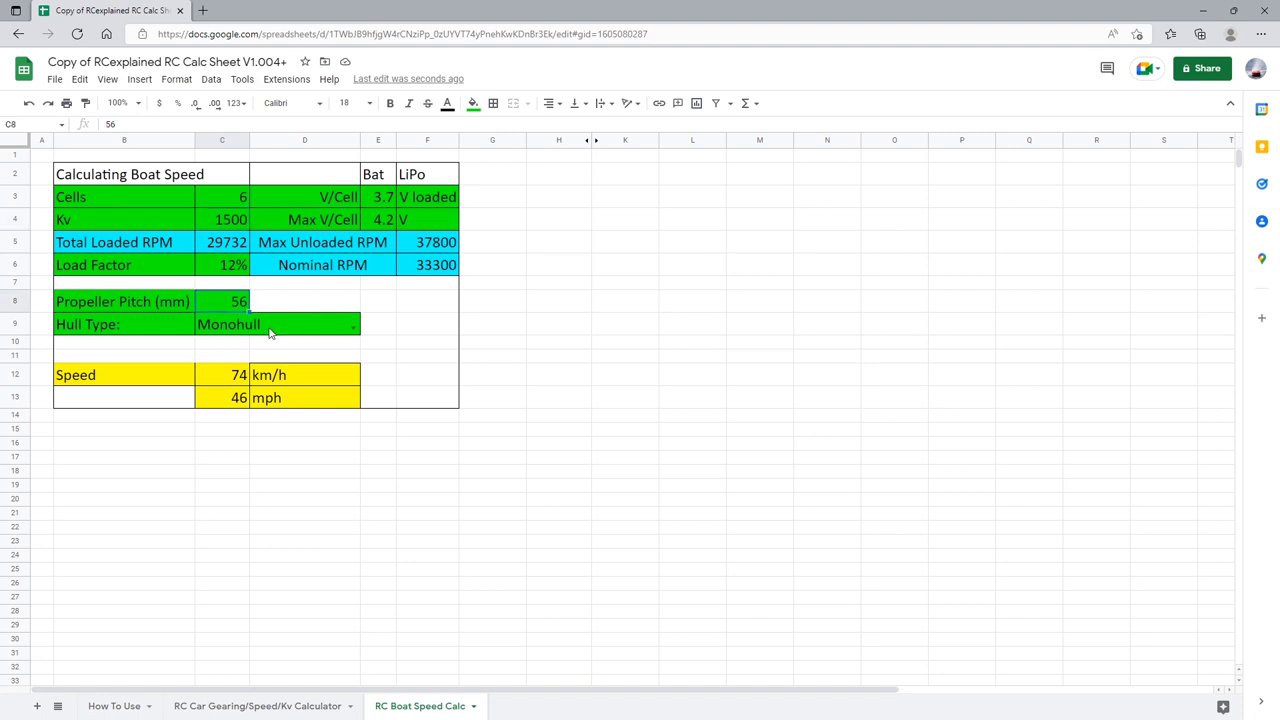
{"action": "left_click", "coordinate": [273, 331]}
{"action": "left_click", "coordinate": [347, 333]}
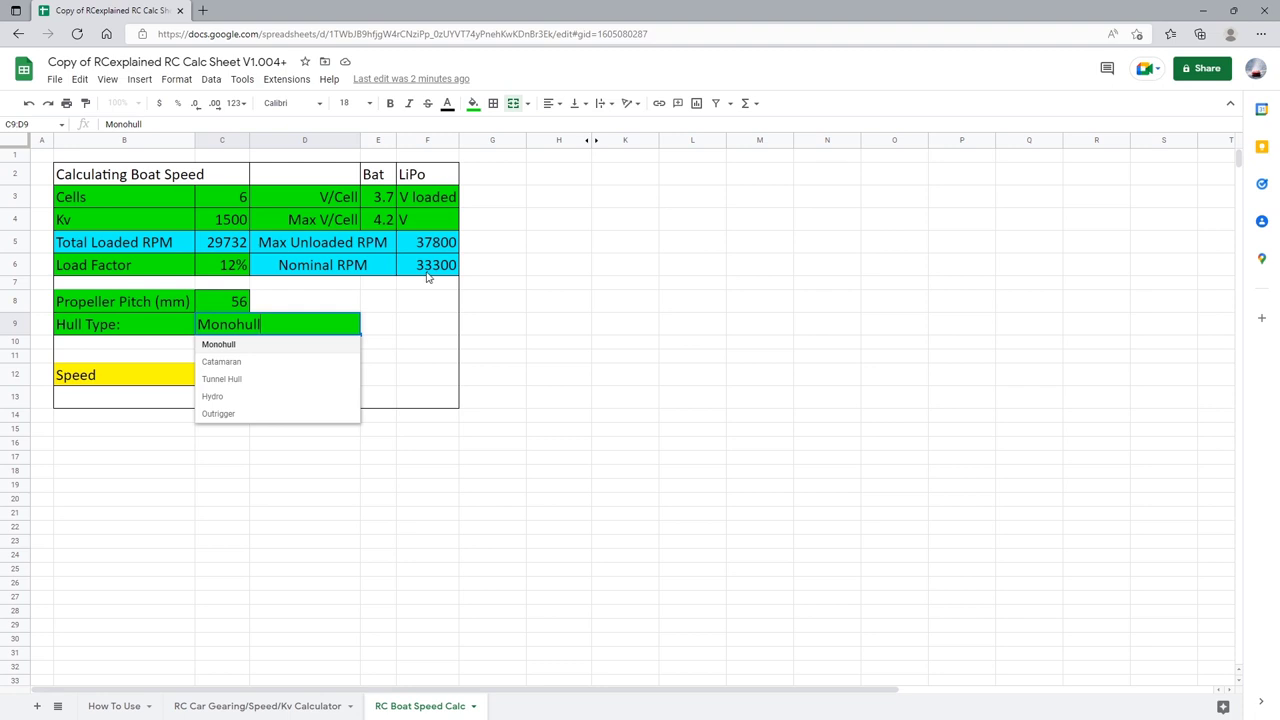
- Choose Outrigger as the hull type, then type X645 into cell K12
{"action": "left_click", "coordinate": [216, 414]}
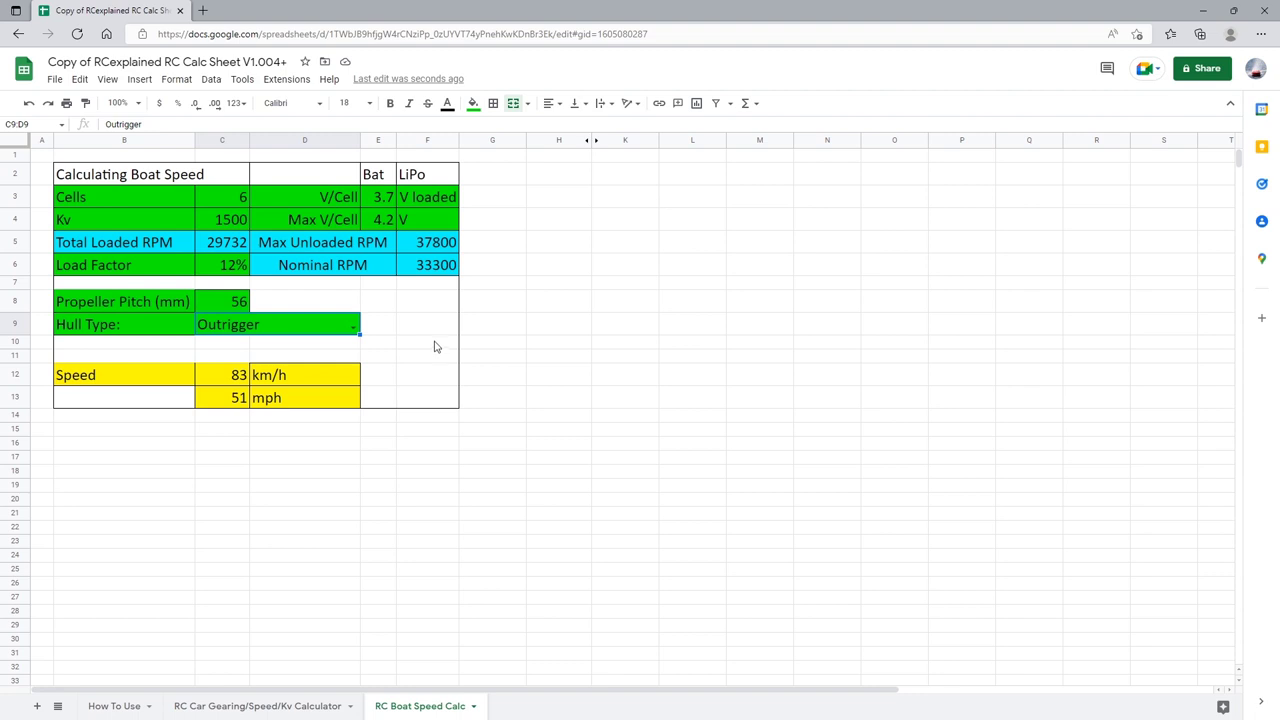
{"action": "left_click", "coordinate": [431, 376]}
{"action": "double_click", "coordinate": [625, 374]}
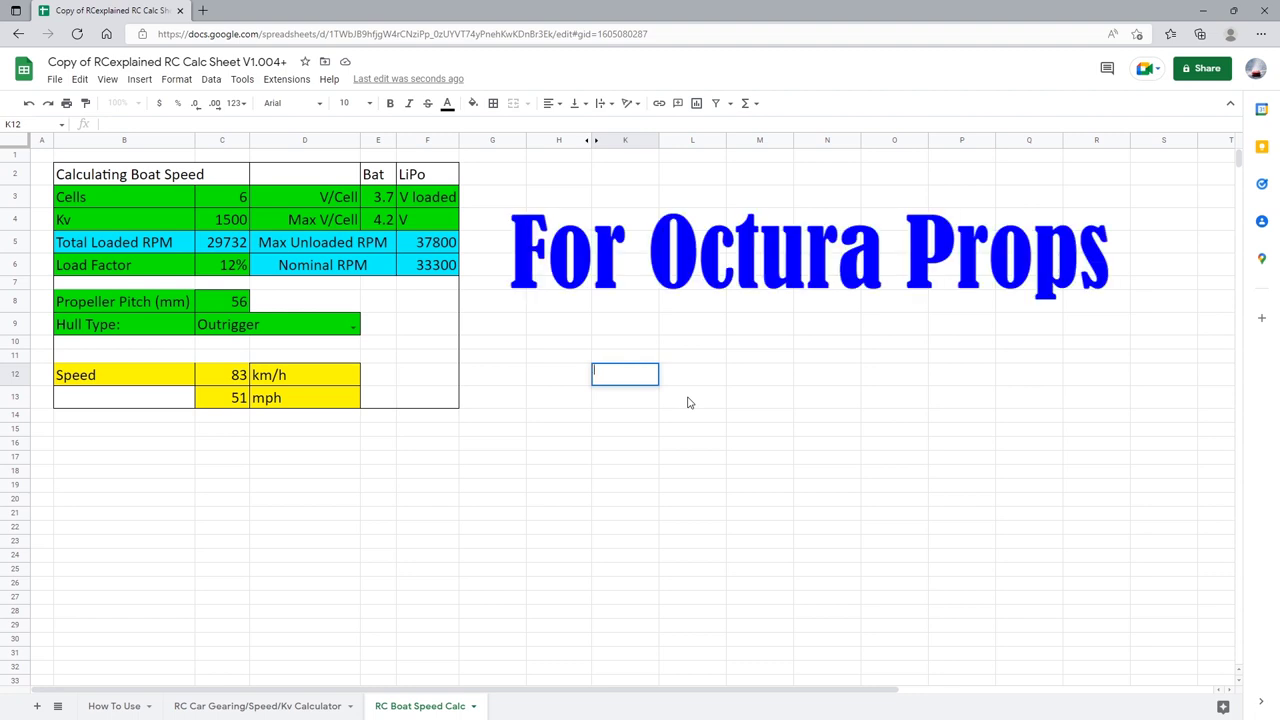
{"action": "type", "text": "X645"}
- Add the labels Pitch Ratio, Diameter and Pitch below X645 in column K
{"action": "key", "text": "Return"}
{"action": "type", "text": "Pitch Ratio"}
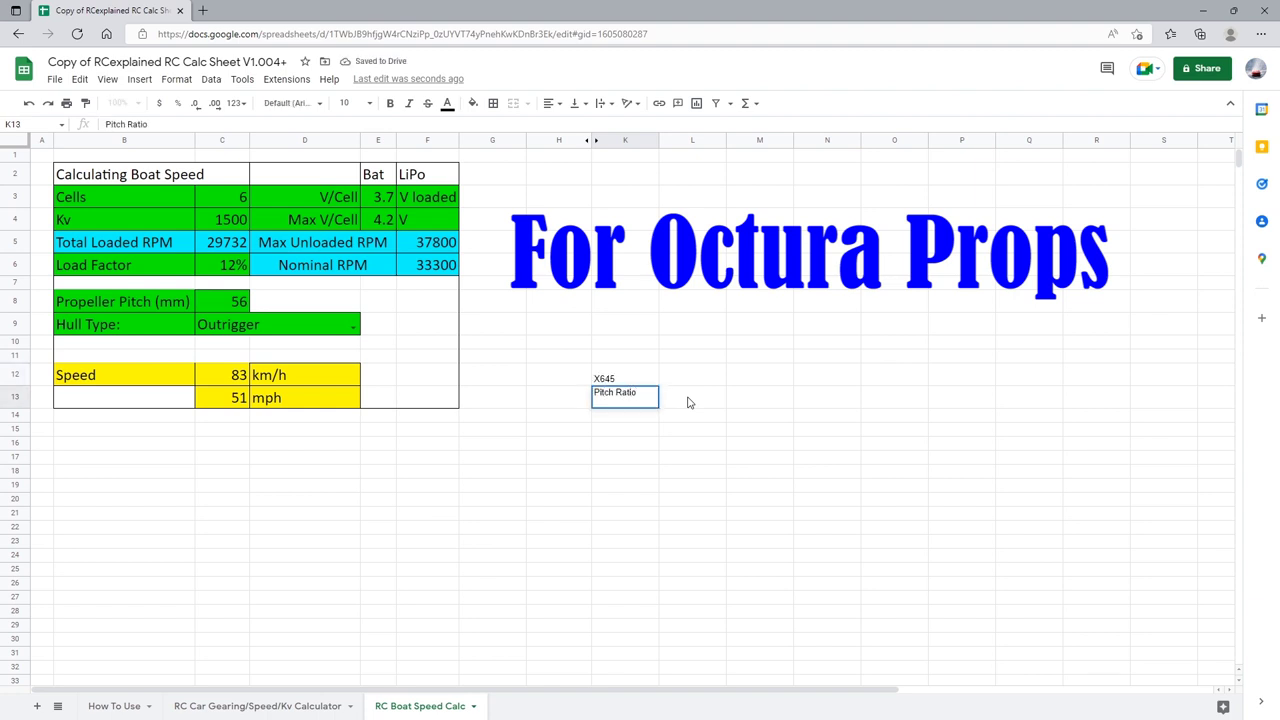
{"action": "key", "text": "Return"}
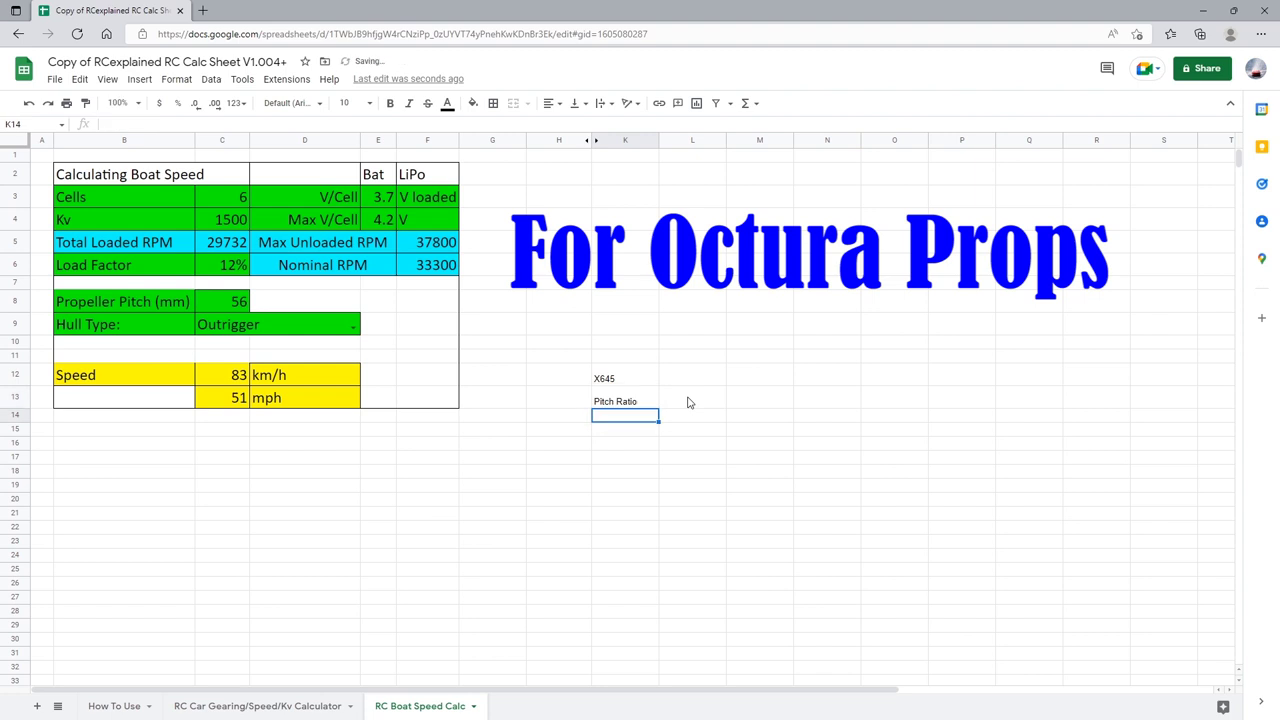
{"action": "type", "text": "Diameter"}
{"action": "key", "text": "Return"}
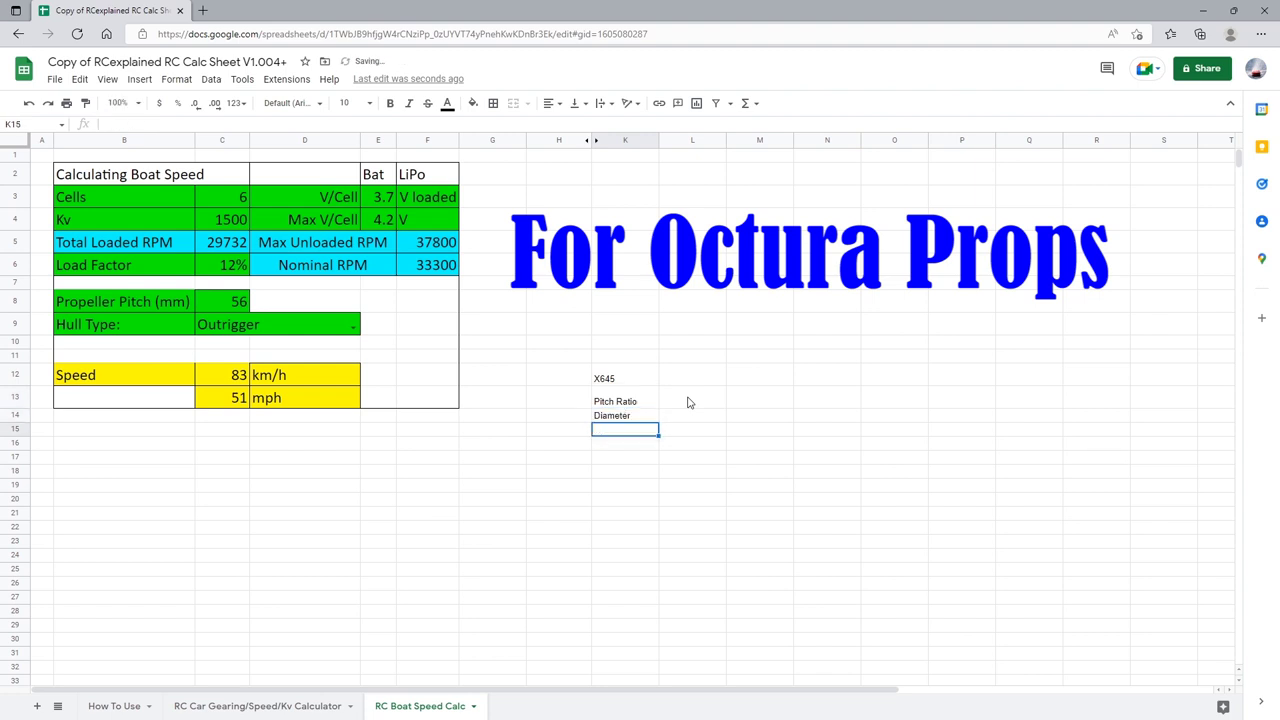
{"action": "type", "text": "Pitch"}
{"action": "key", "text": "BackSpace"}
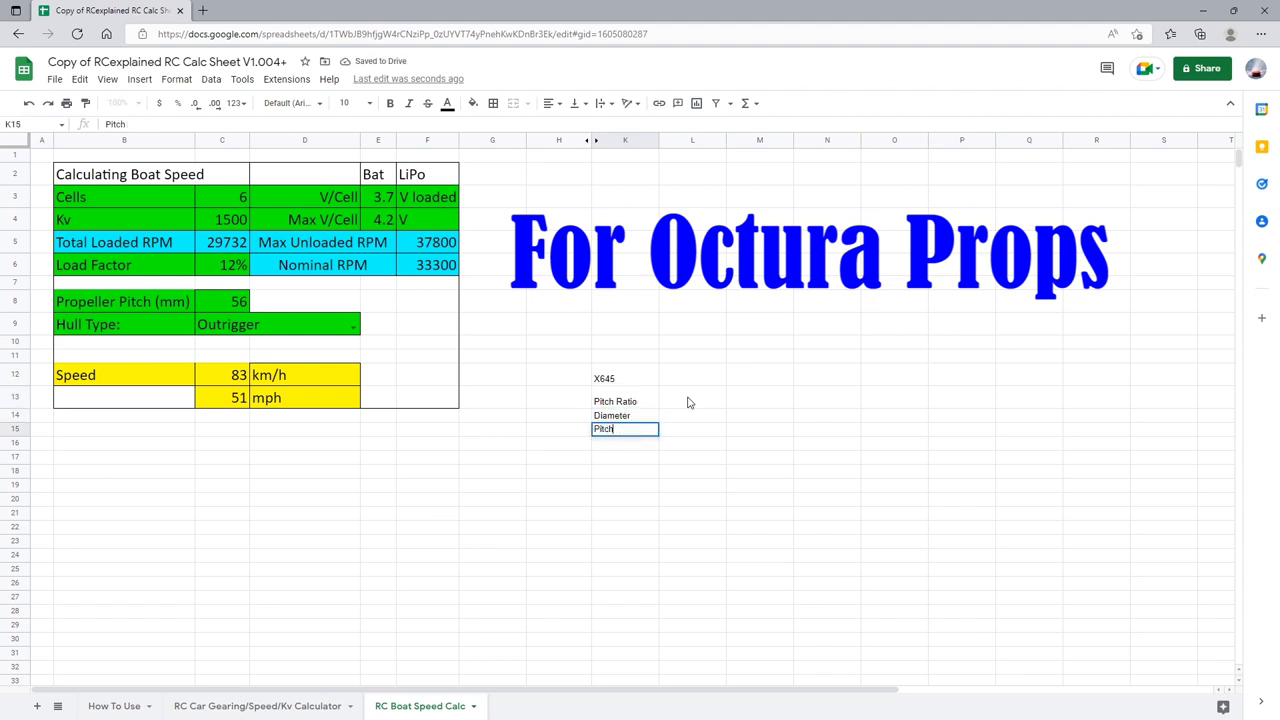
{"action": "key", "text": "Tab"}
{"action": "key", "text": "Up"}
{"action": "key", "text": "Up"}
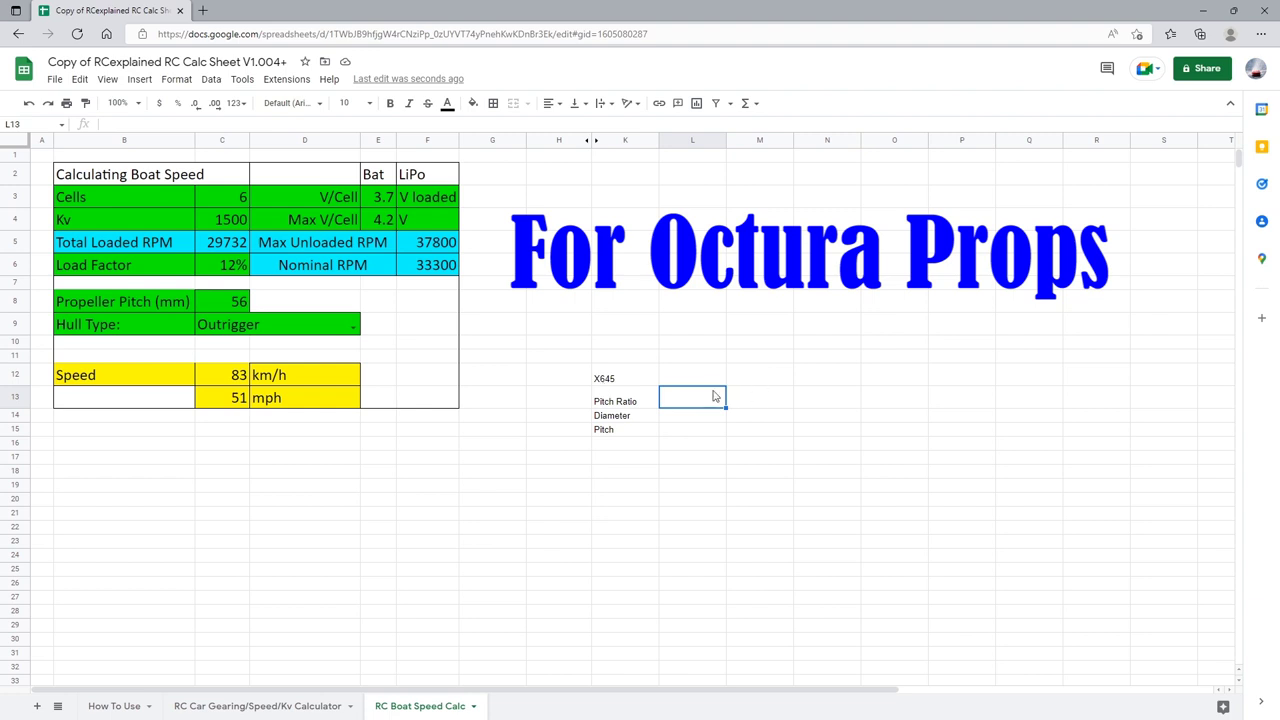
- Enter Pitch Ratio 1.6, Diameter 45, and the Pitch formula =L13*L14 giving 72
{"action": "double_click", "coordinate": [680, 398]}
{"action": "type", "text": "1.6"}
{"action": "key", "text": "Return"}
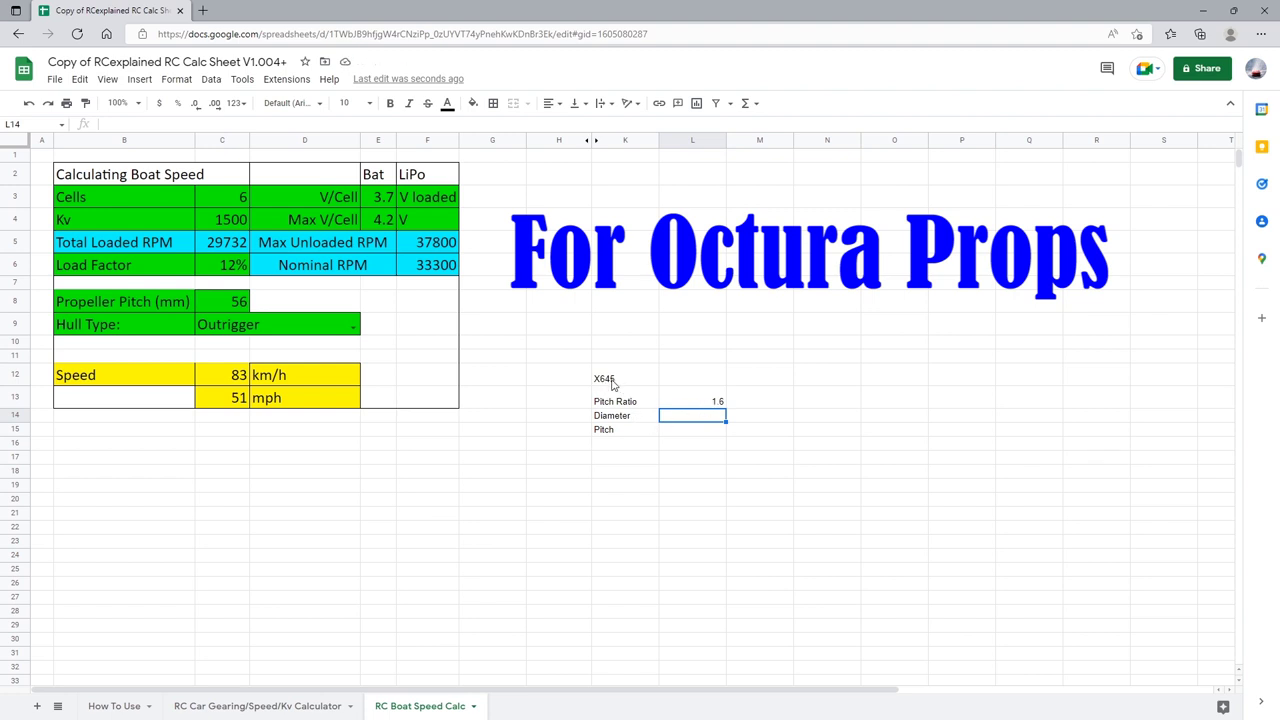
{"action": "type", "text": "45"}
{"action": "key", "text": "Return"}
{"action": "type", "text": "="}
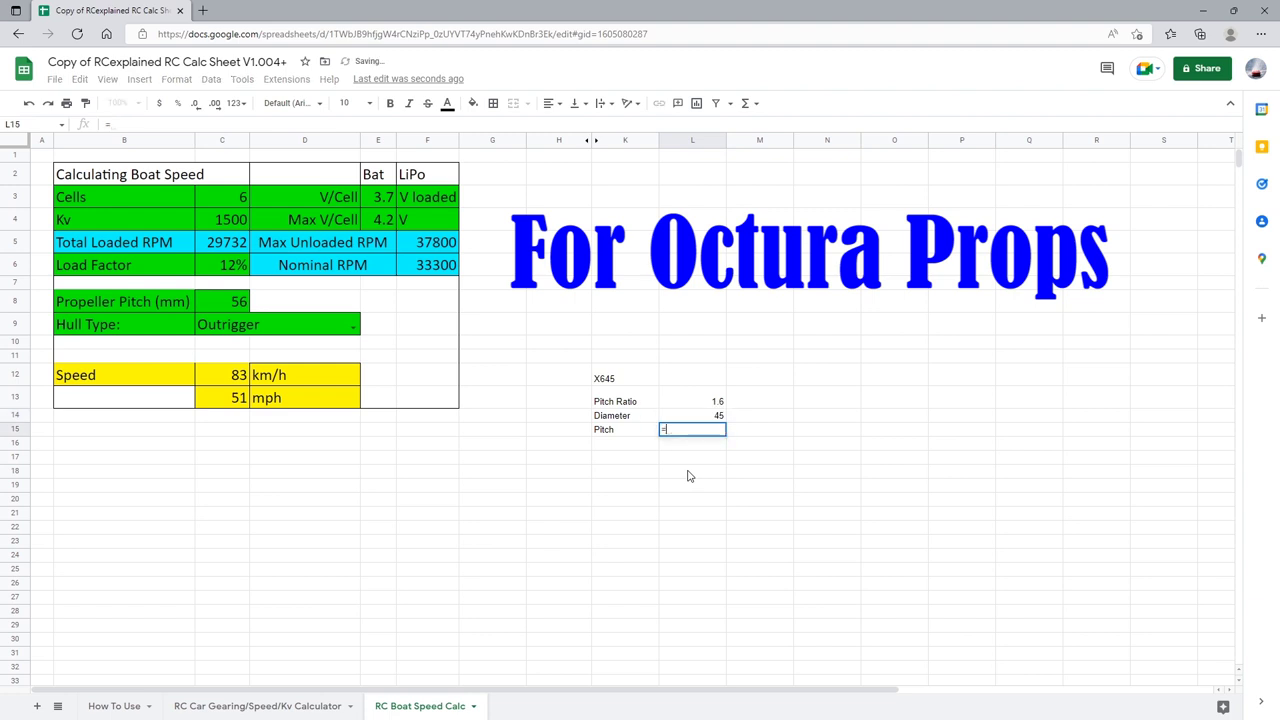
{"action": "left_click", "coordinate": [706, 402]}
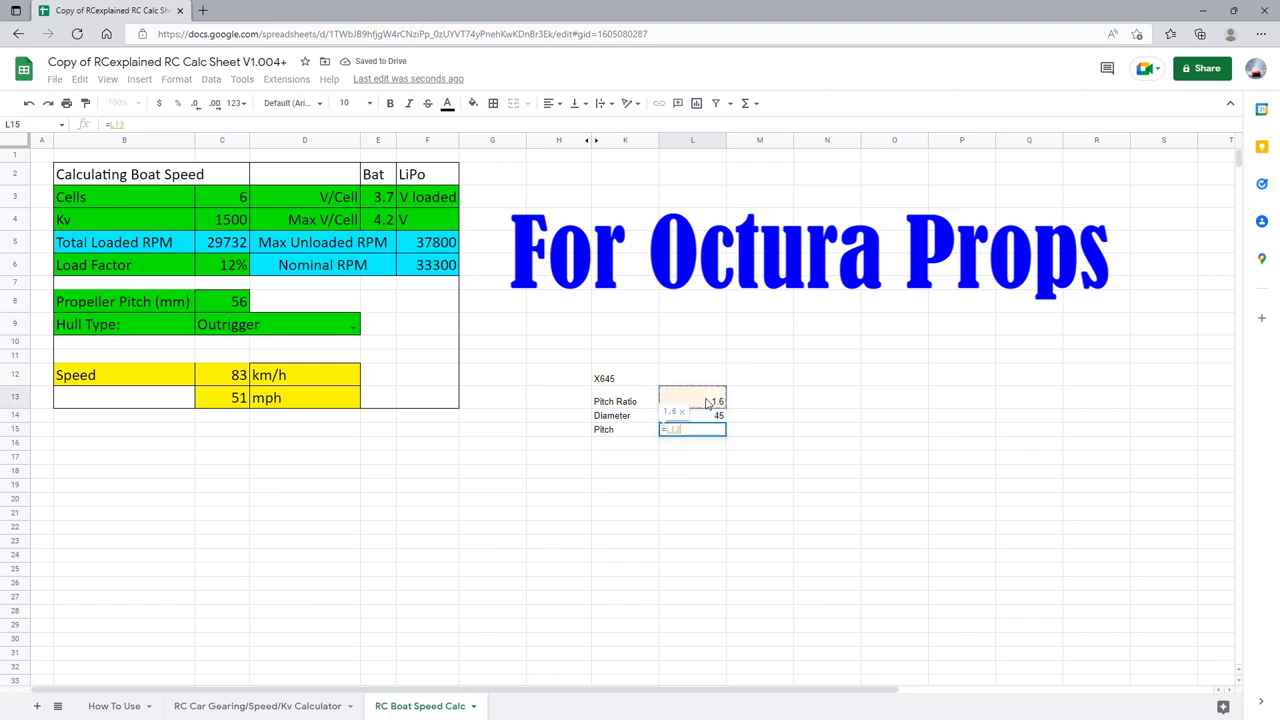
{"action": "type", "text": "*"}
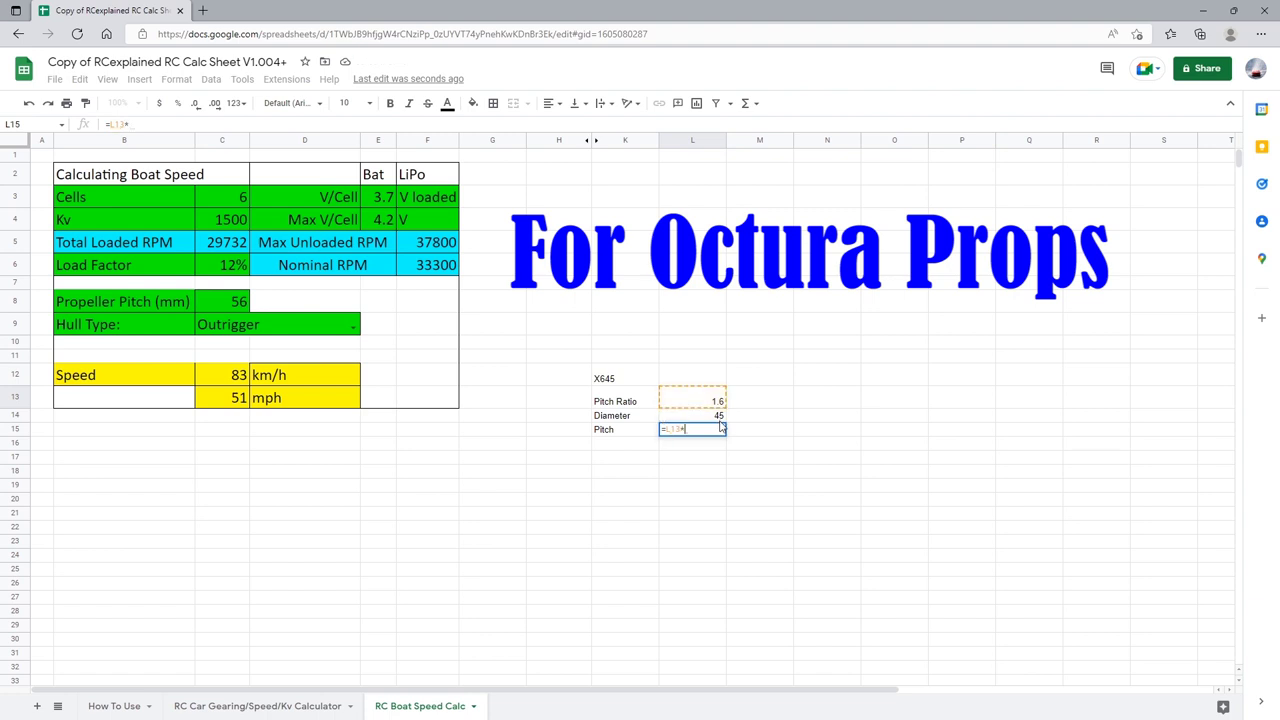
{"action": "left_click", "coordinate": [688, 416]}
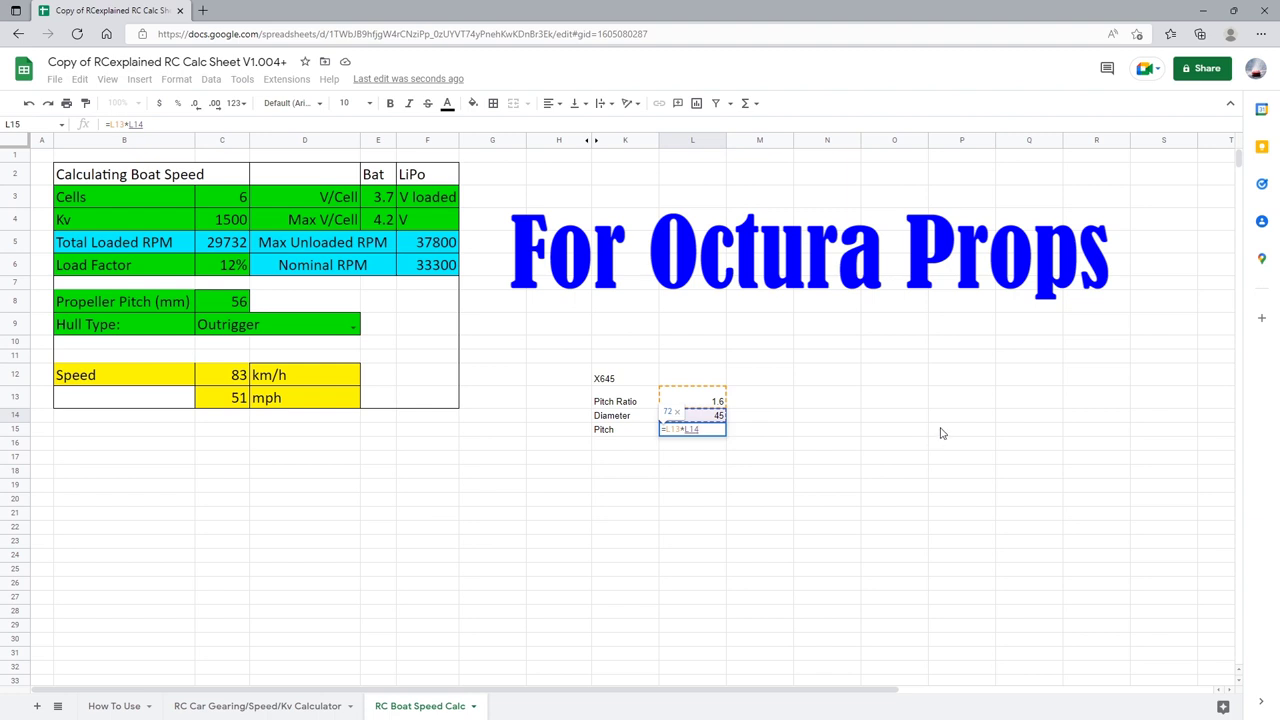
{"action": "key", "text": "Return"}
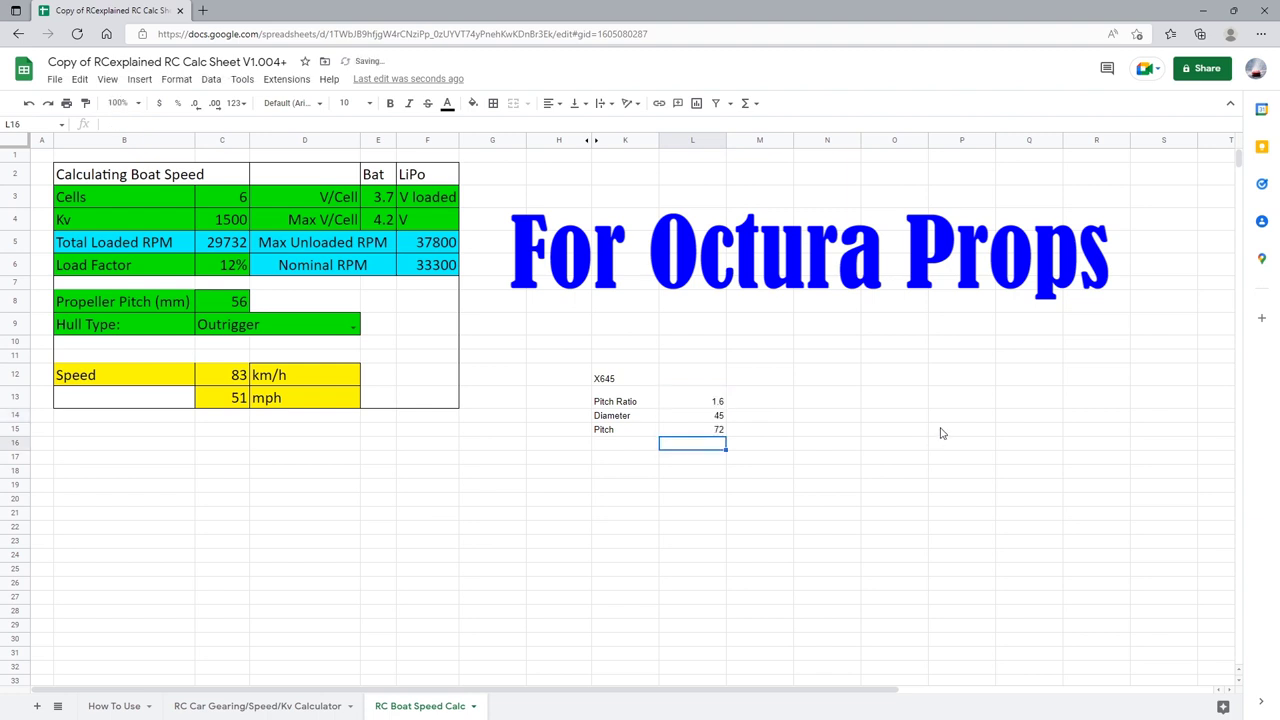
- Enter 72 mm as the propeller pitch in C8
{"action": "left_click", "coordinate": [232, 302]}
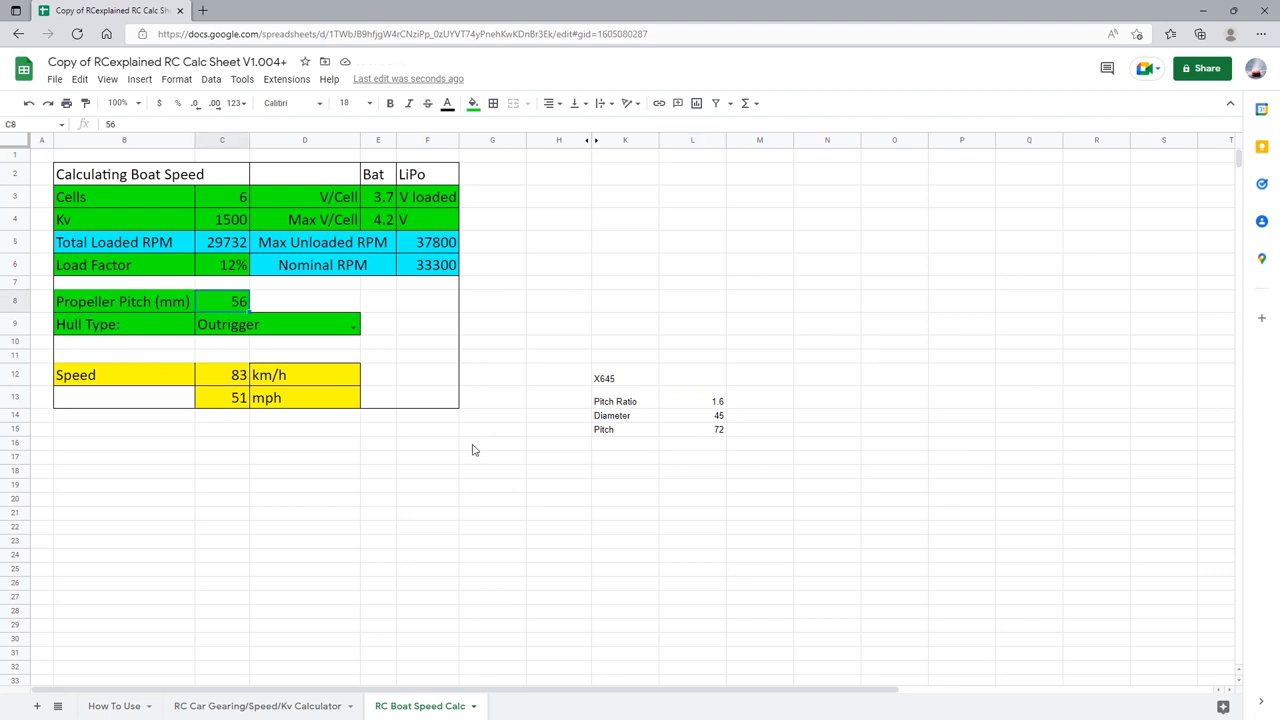
{"action": "type", "text": "72"}
{"action": "key", "text": "Return"}
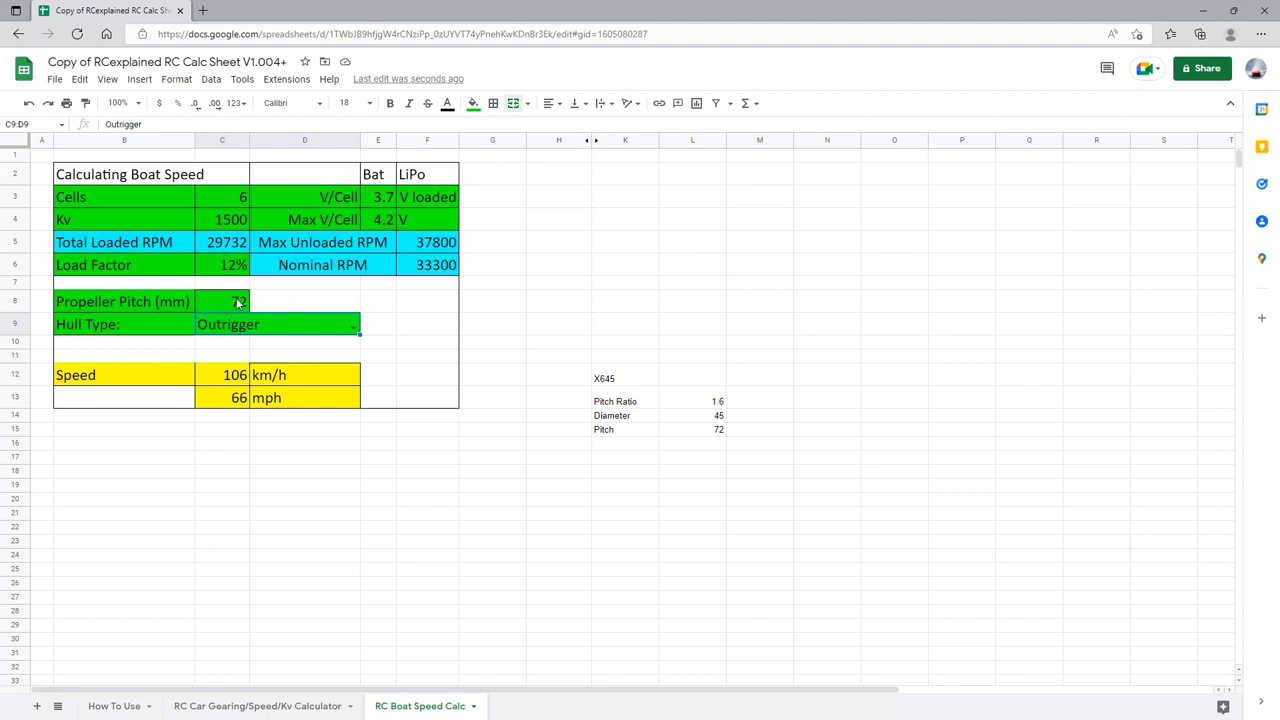
- Inspect the mph conversion formula =C12/1.609 in cell C13
{"action": "left_click", "coordinate": [270, 457]}
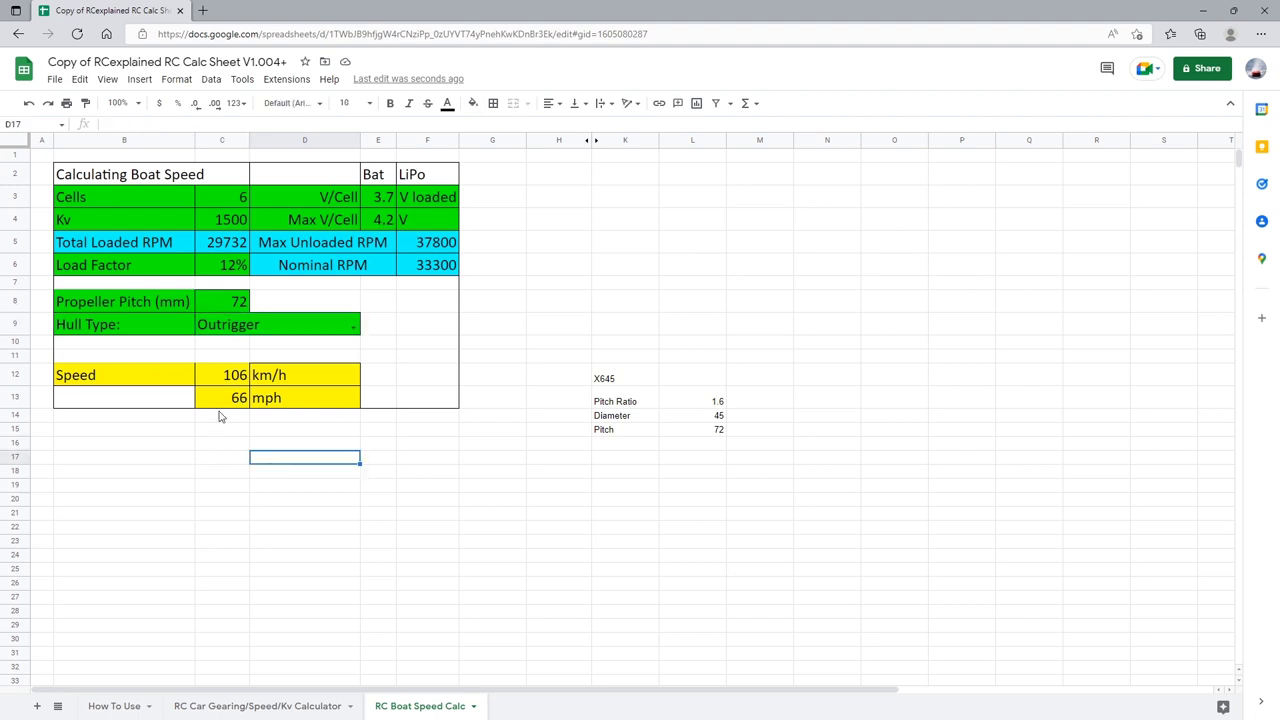
{"action": "left_click", "coordinate": [236, 402]}
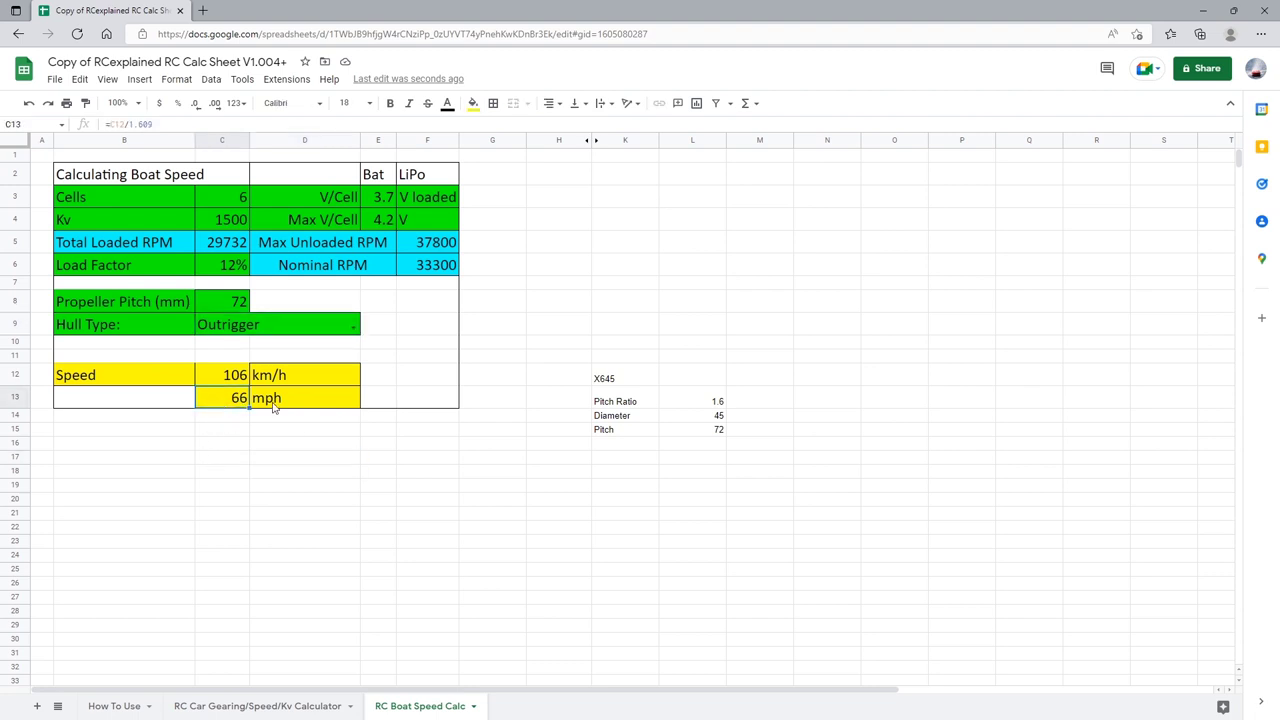
{"action": "left_click", "coordinate": [507, 335]}
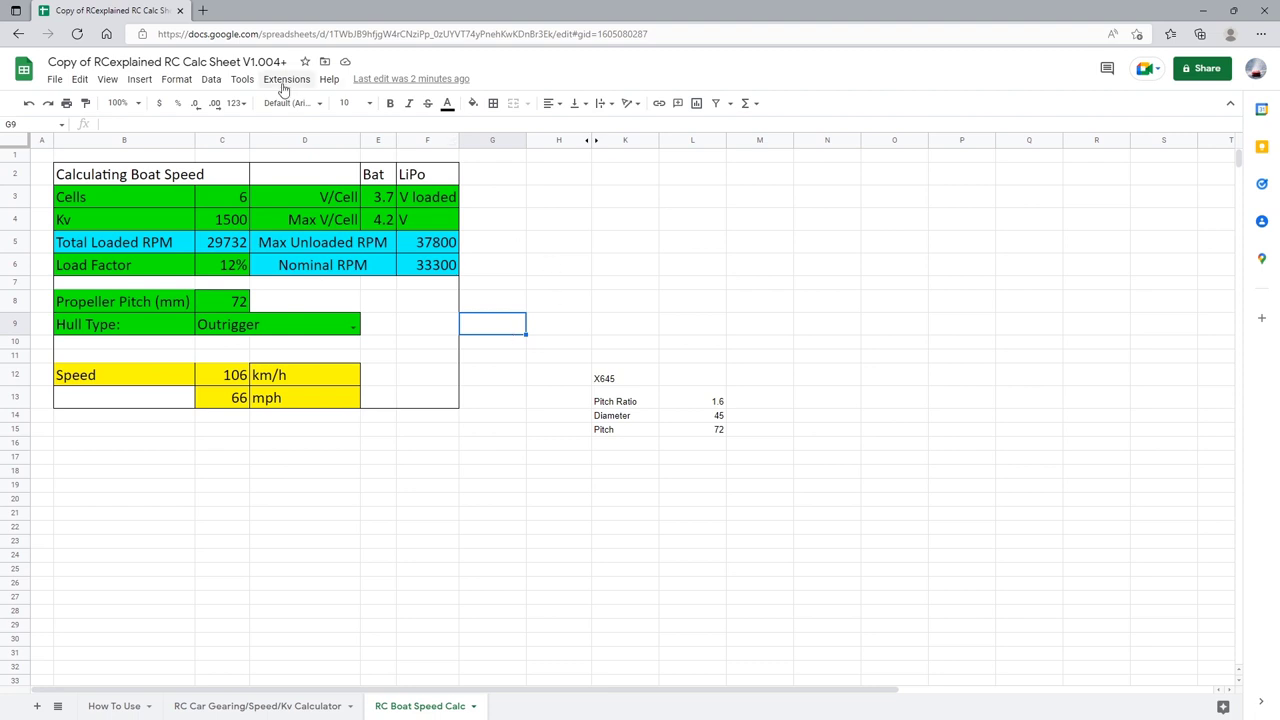
{"action": "left_click", "coordinate": [244, 62]}
{"action": "left_click_drag", "start_coordinate": [242, 62], "coordinate": [294, 63]}
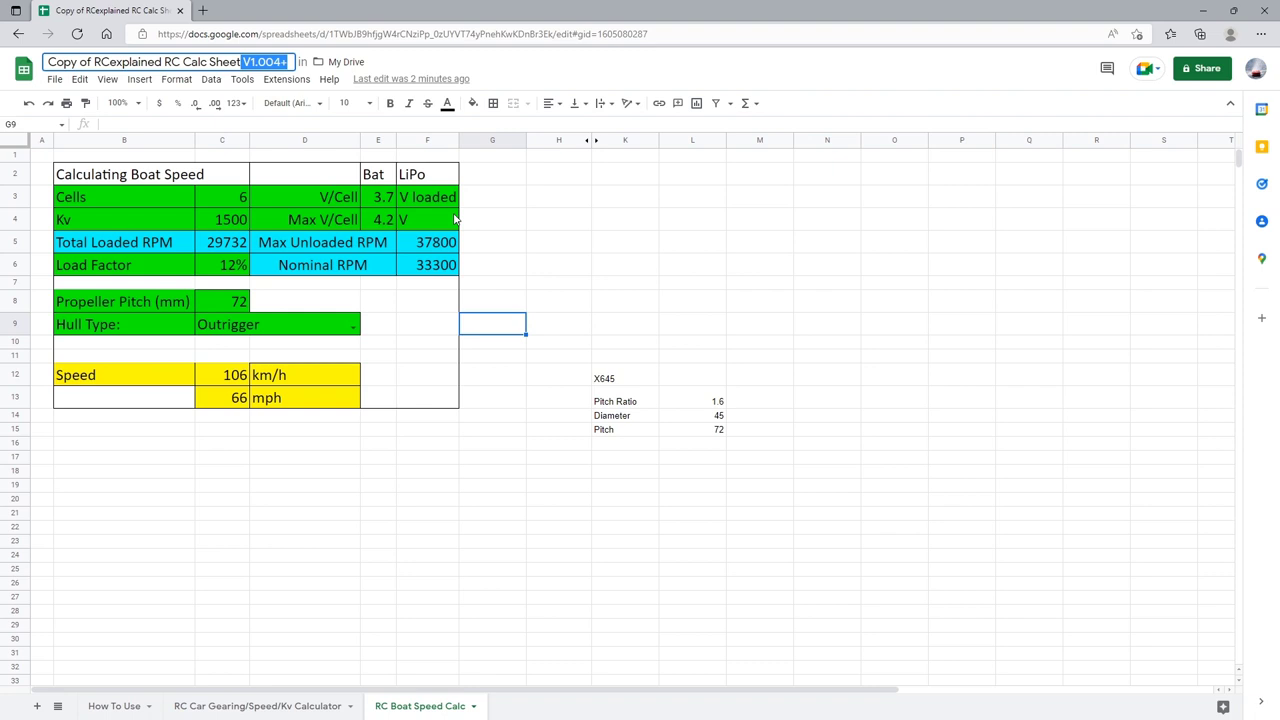
{"action": "left_click", "coordinate": [493, 302]}
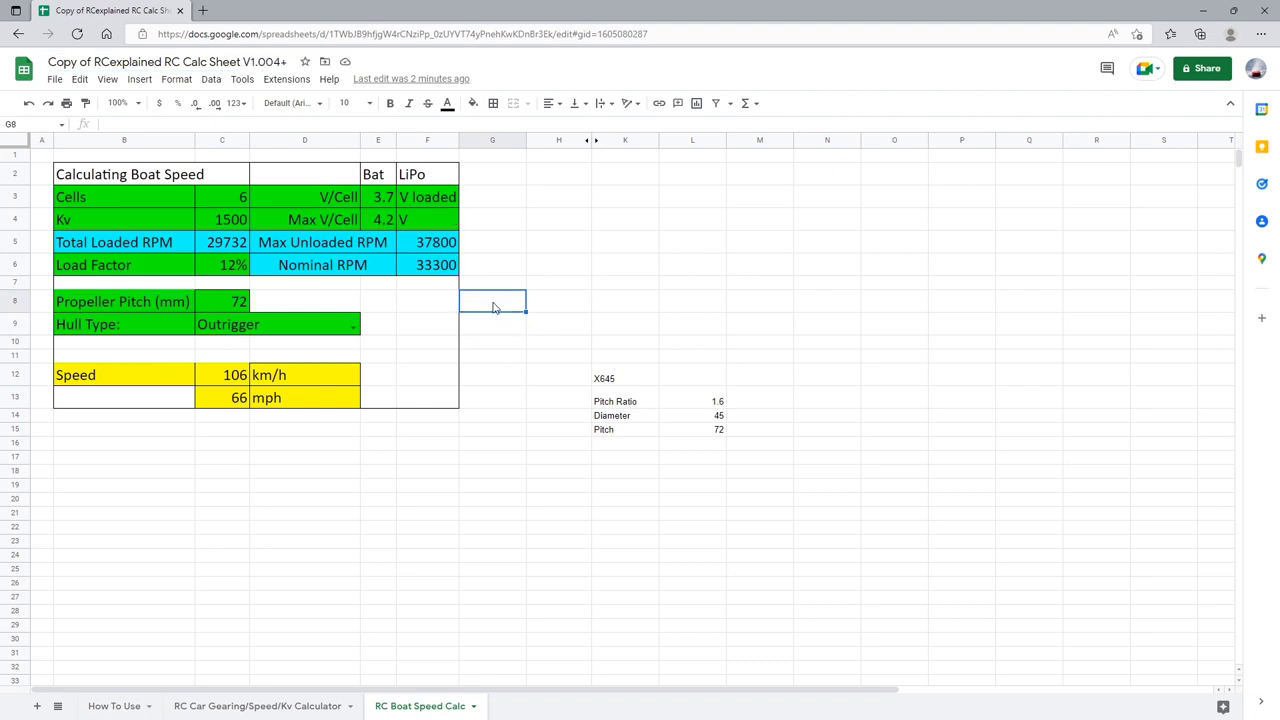
{"action": "left_click_drag", "start_coordinate": [287, 271], "coordinate": [425, 278]}
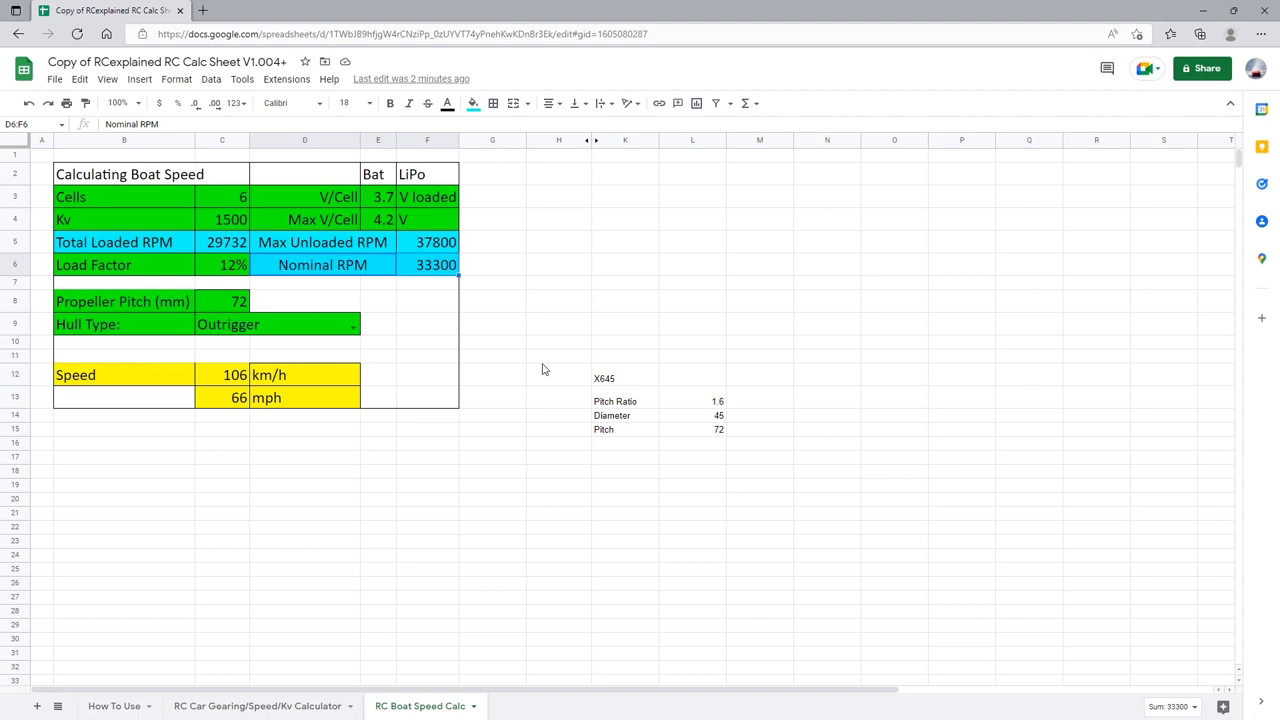
{"action": "left_click", "coordinate": [495, 350]}
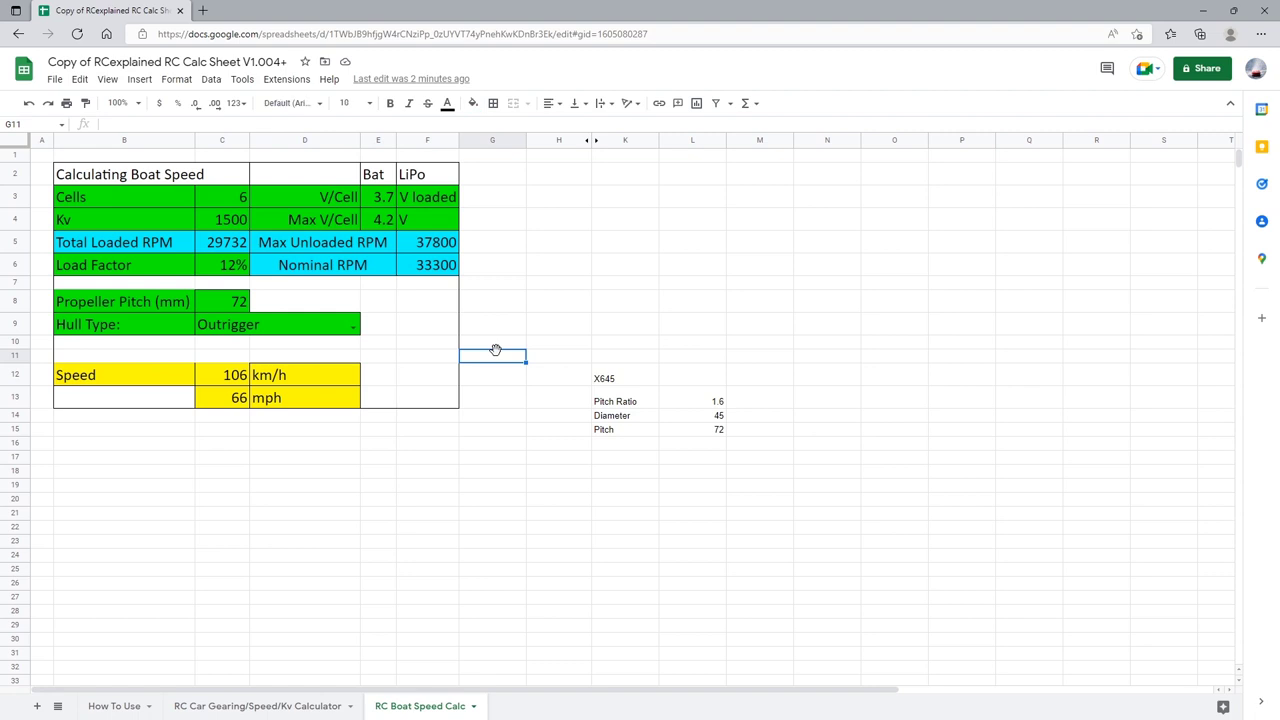
{"action": "left_click", "coordinate": [463, 397]}
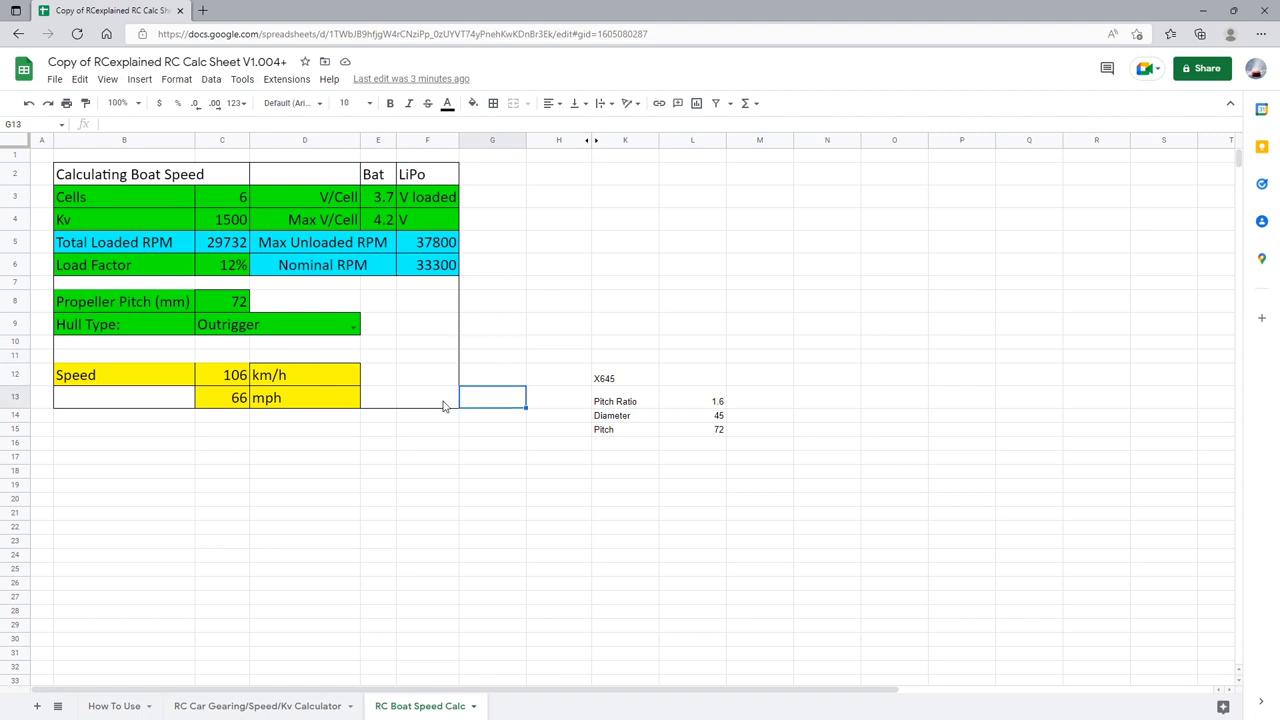
{"action": "left_click_drag", "start_coordinate": [423, 405], "coordinate": [121, 186]}
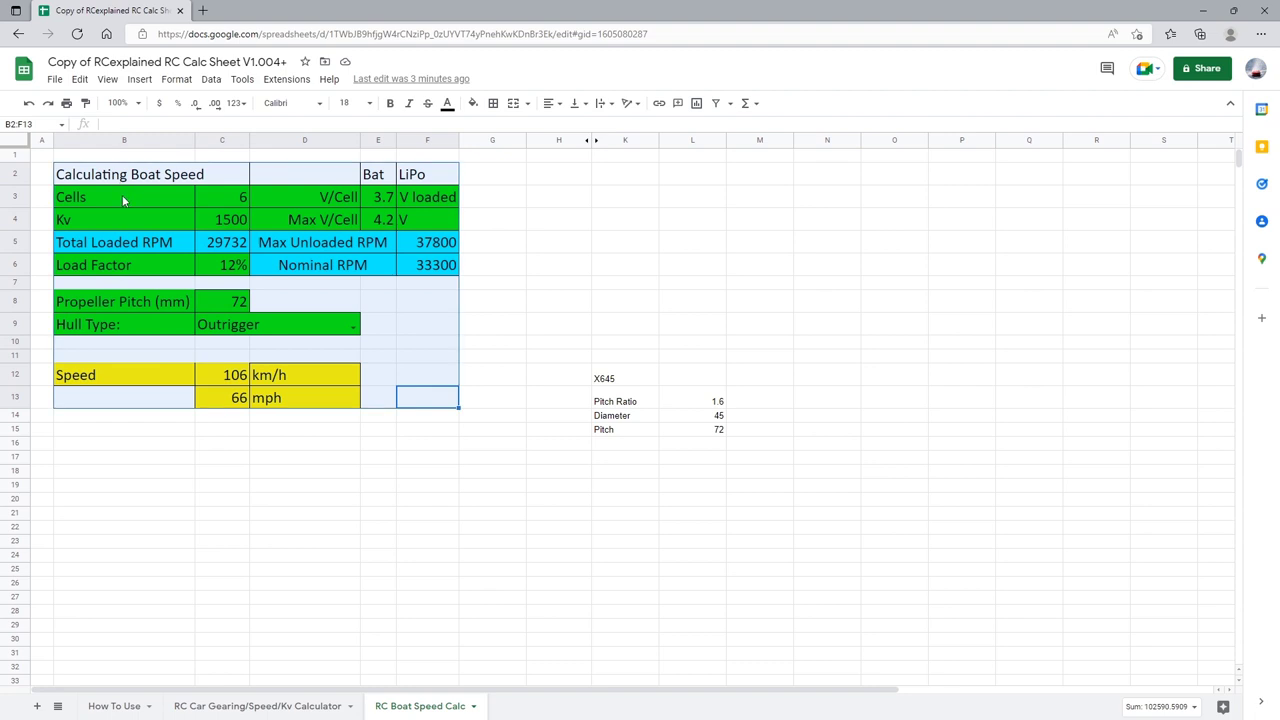